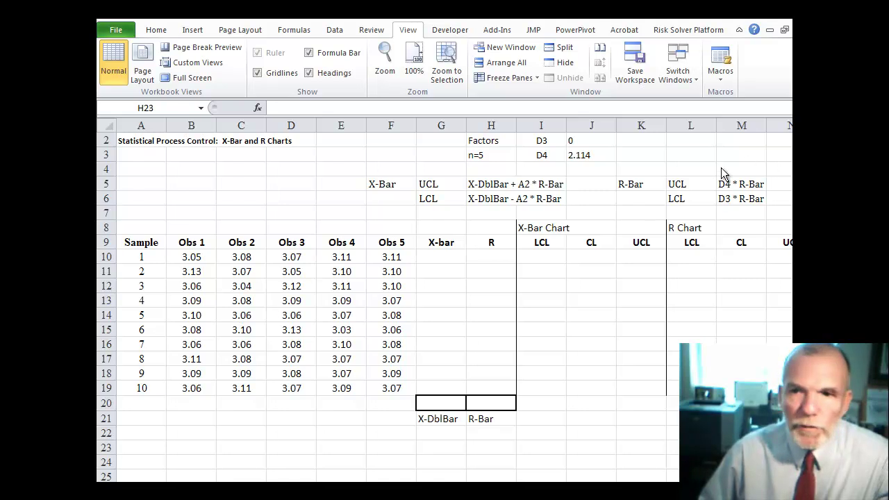
# Step: Enter =AVERAGE(B10:F10) in G10 and fill it down to G19 for samples 1–10
pyautogui.click(491, 447)
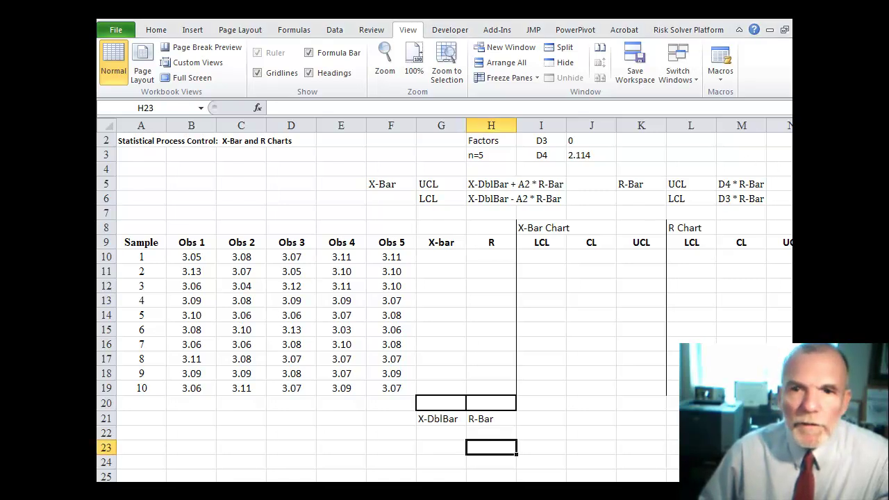
pyautogui.scroll(1, 513, 141)
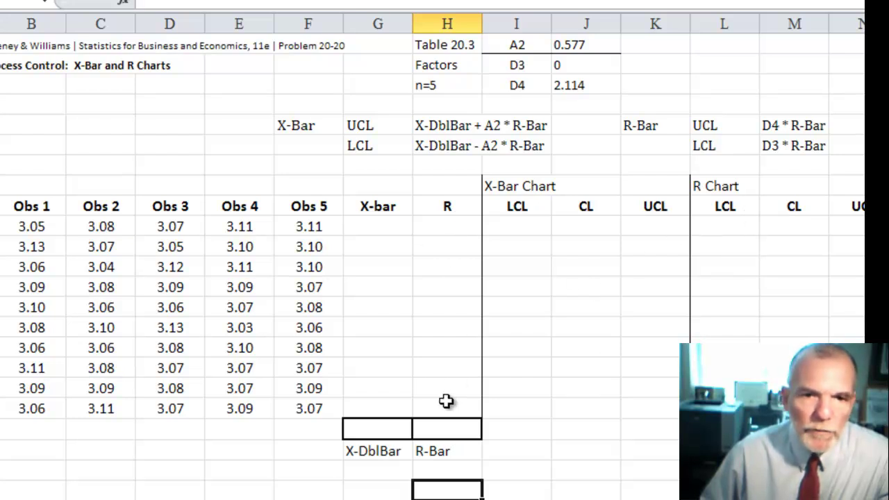
pyautogui.click(380, 221)
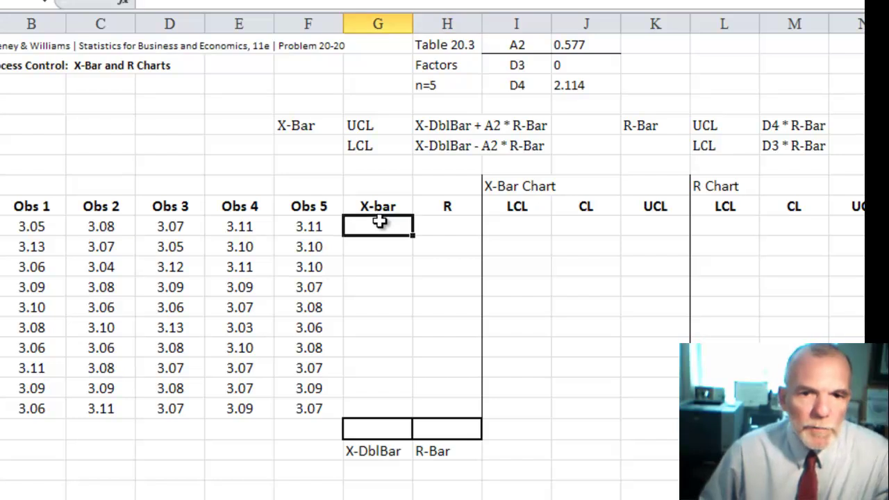
pyautogui.write('=')
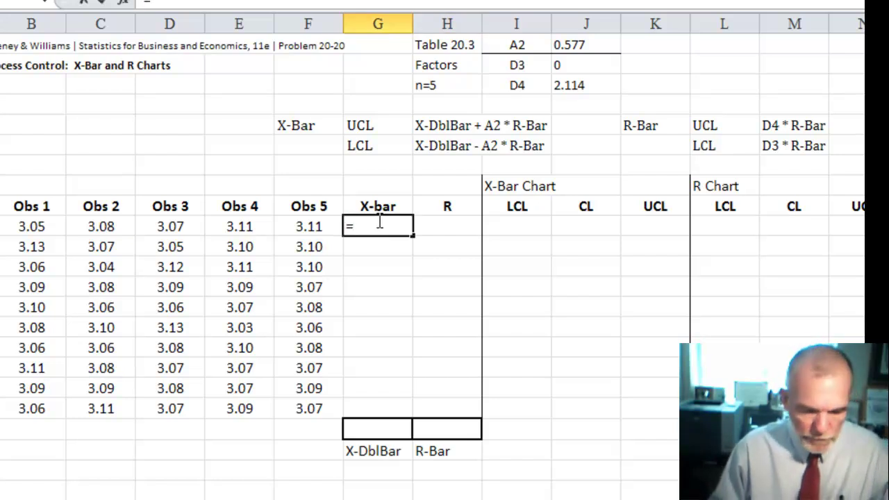
pyautogui.write('average(')
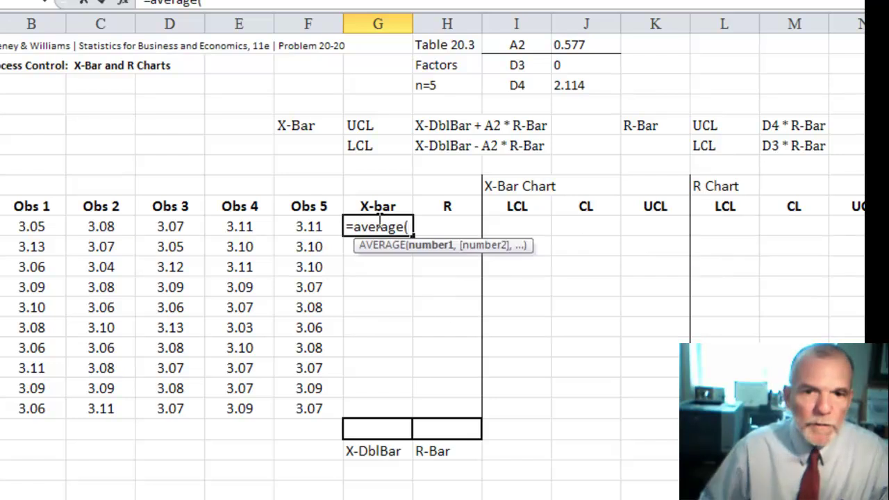
pyautogui.moveTo(34, 227); pyautogui.dragTo(280, 224)
pyautogui.write(')')
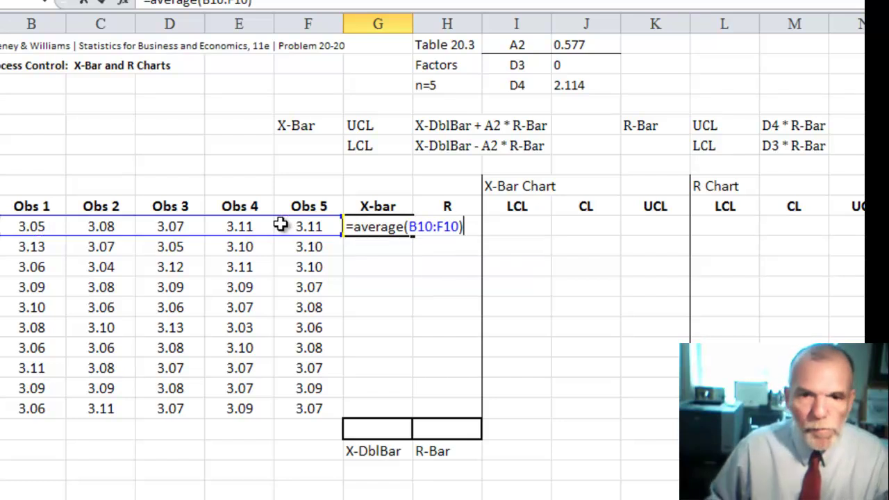
pyautogui.press('Return')
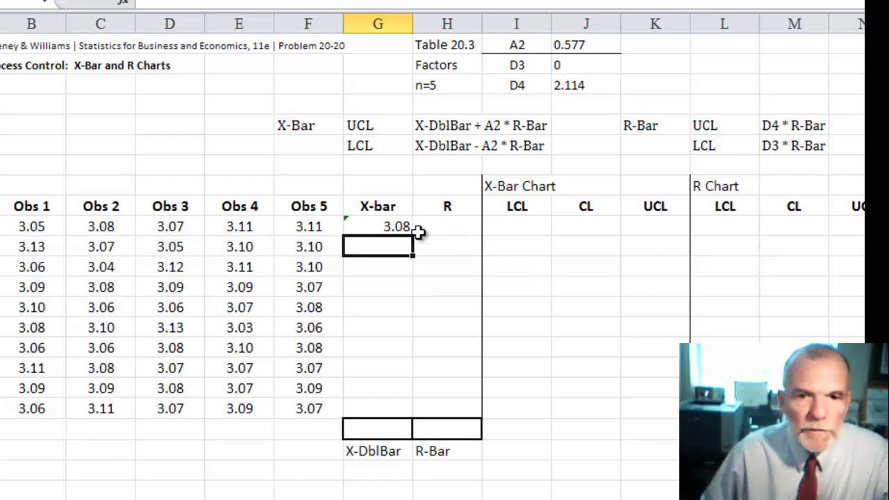
pyautogui.click(397, 226)
pyautogui.moveTo(413, 235); pyautogui.dragTo(390, 412)
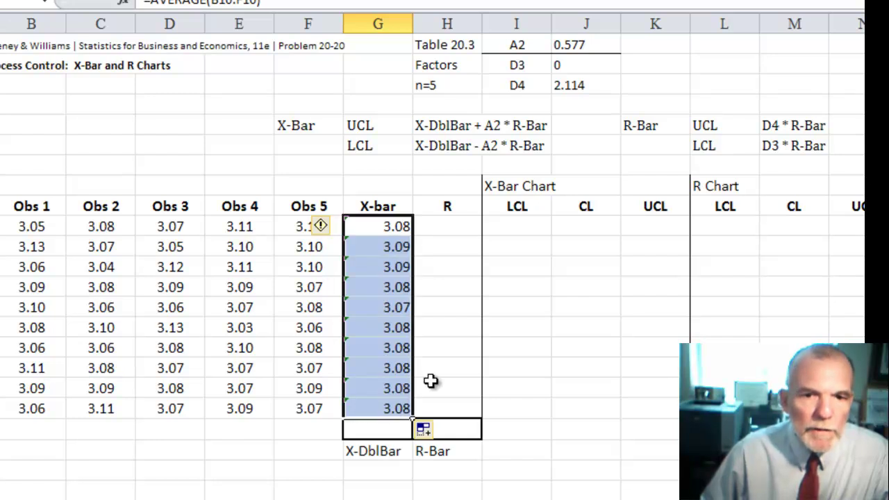
# Step: Enter =MAX(B10:F10)-MIN(B10:F10) in H10 and fill it down to H19
pyautogui.click(453, 223)
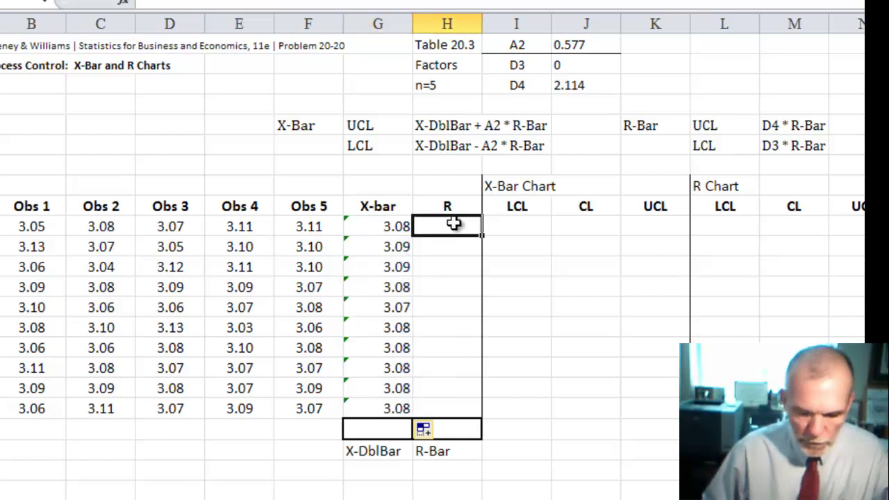
pyautogui.write('=max(')
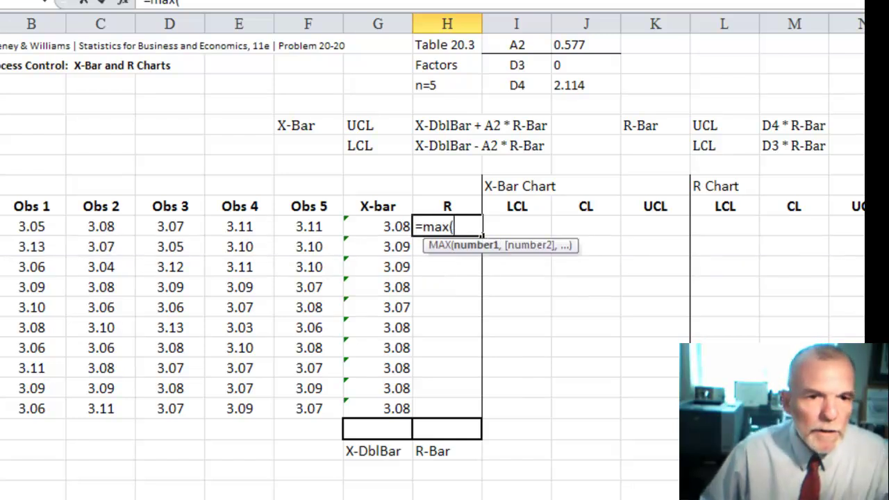
pyautogui.moveTo(28, 226); pyautogui.dragTo(277, 225)
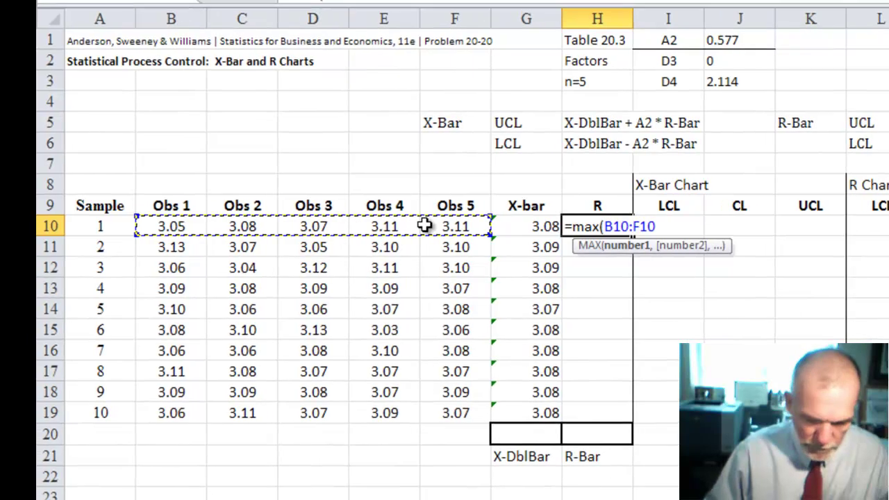
pyautogui.write(')-')
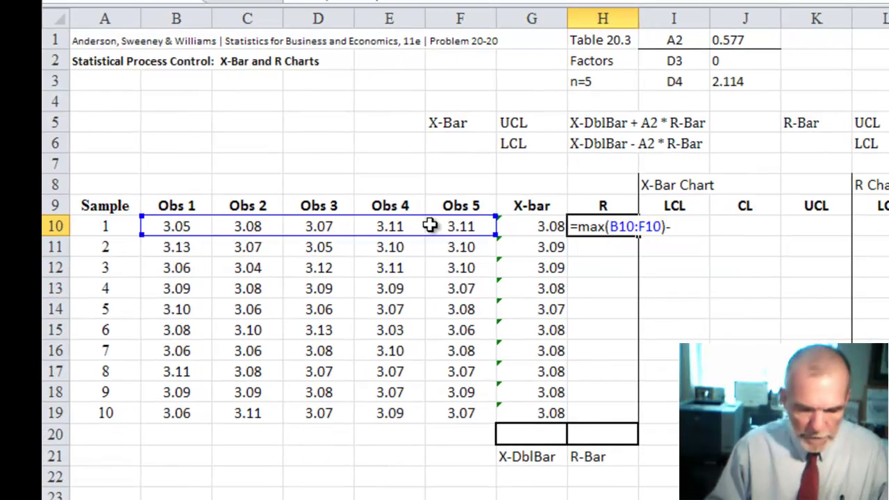
pyautogui.write('min(')
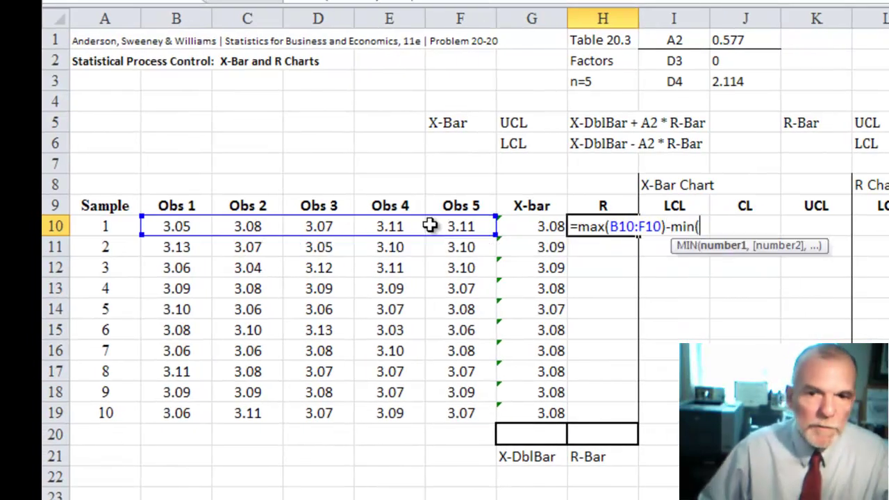
pyautogui.moveTo(198, 227); pyautogui.dragTo(436, 227)
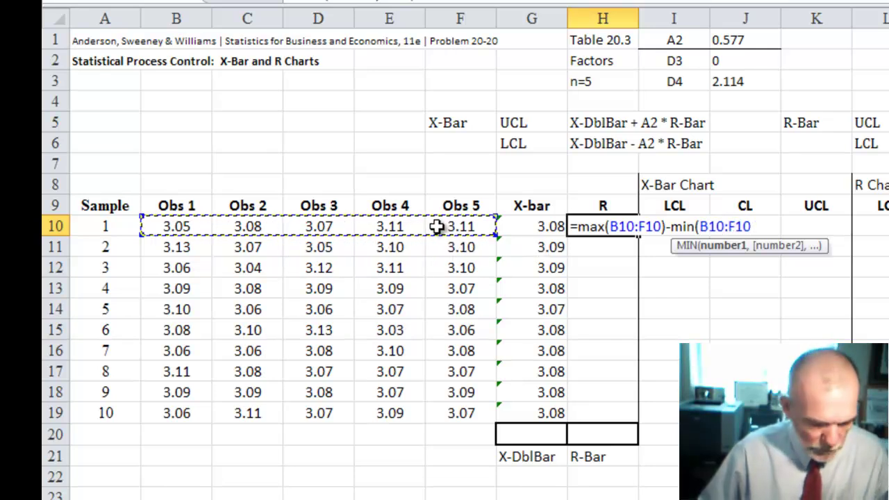
pyautogui.write(')')
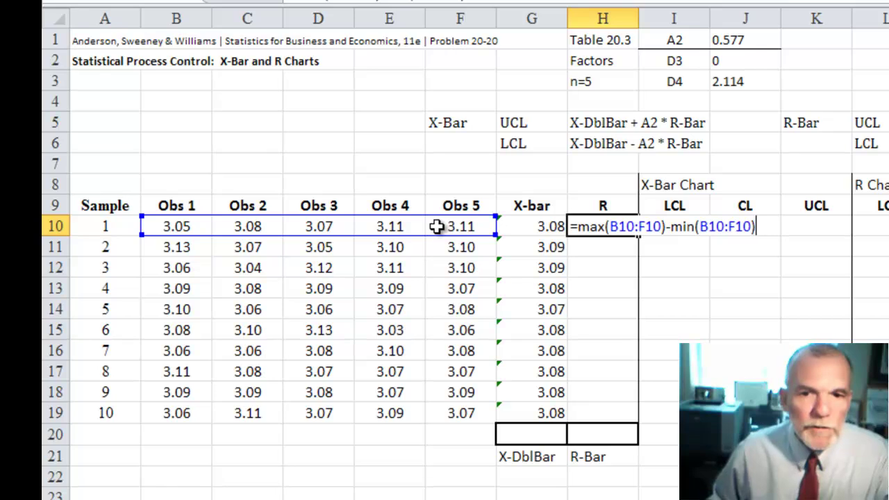
pyautogui.press('Return')
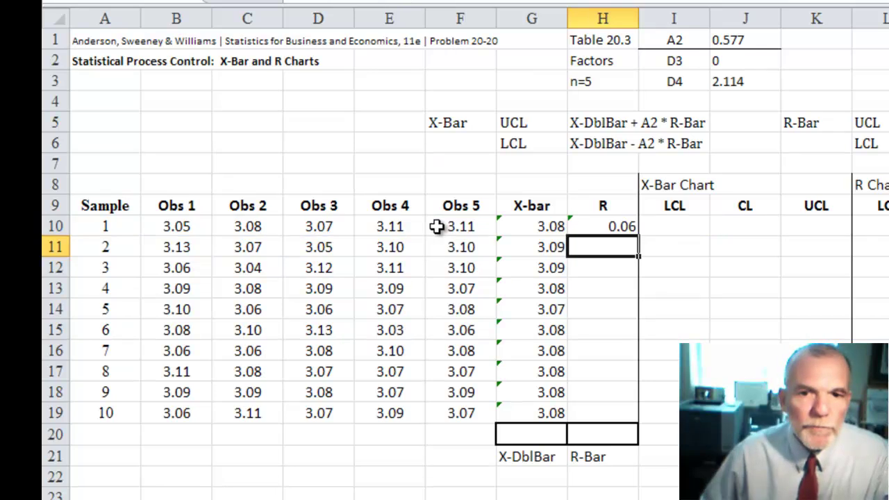
pyautogui.click(611, 226)
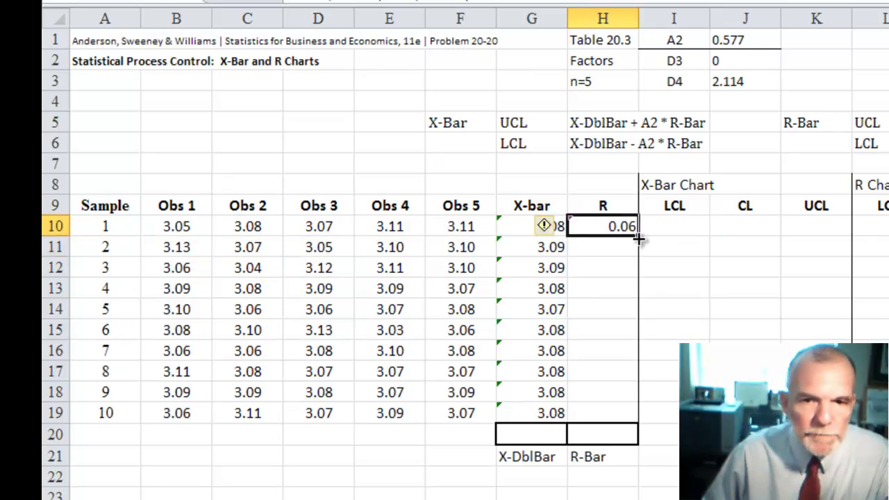
pyautogui.moveTo(636, 237); pyautogui.dragTo(627, 417)
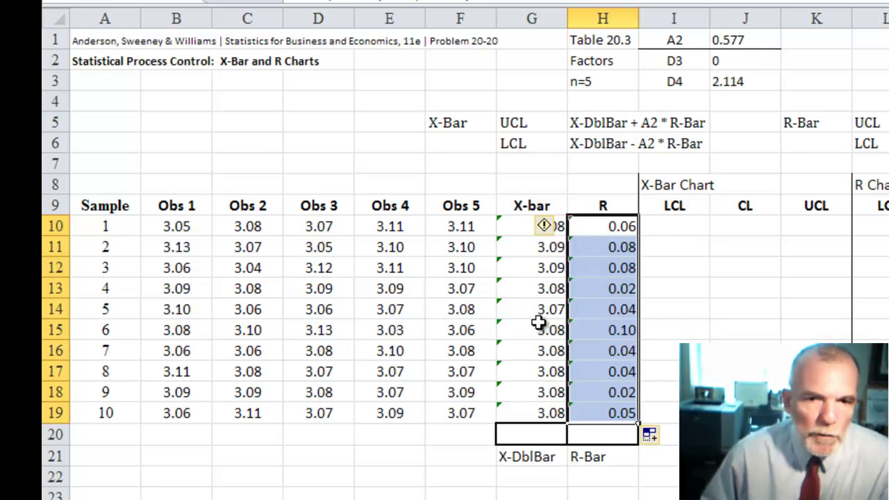
pyautogui.click(528, 181)
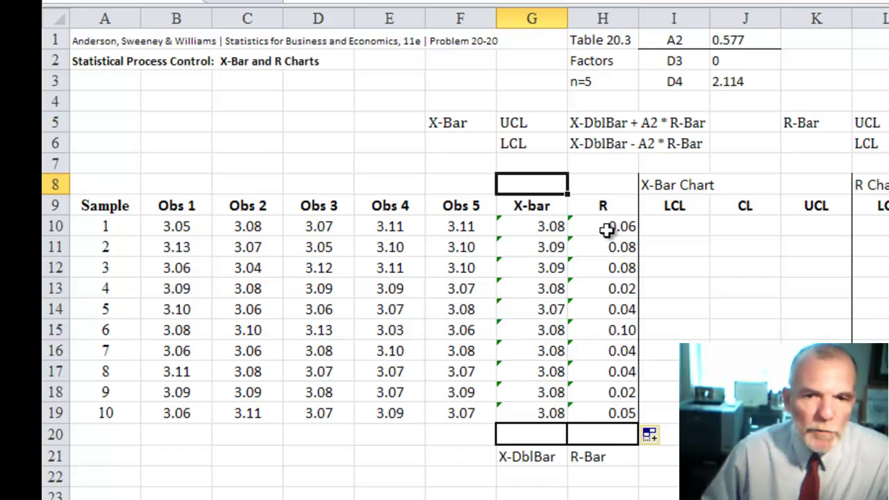
# Step: Enter =AVERAGE(G10:G19) in G20 to get X-DblBar of 3.08
pyautogui.click(529, 434)
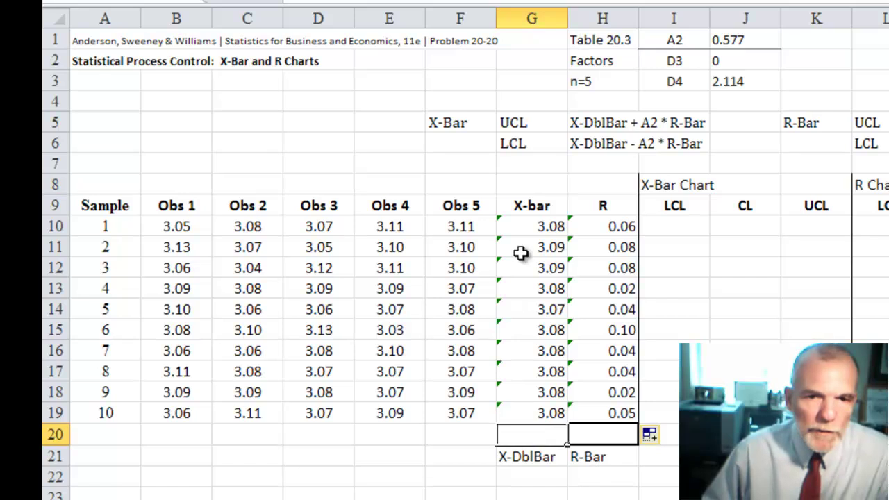
pyautogui.write('=')
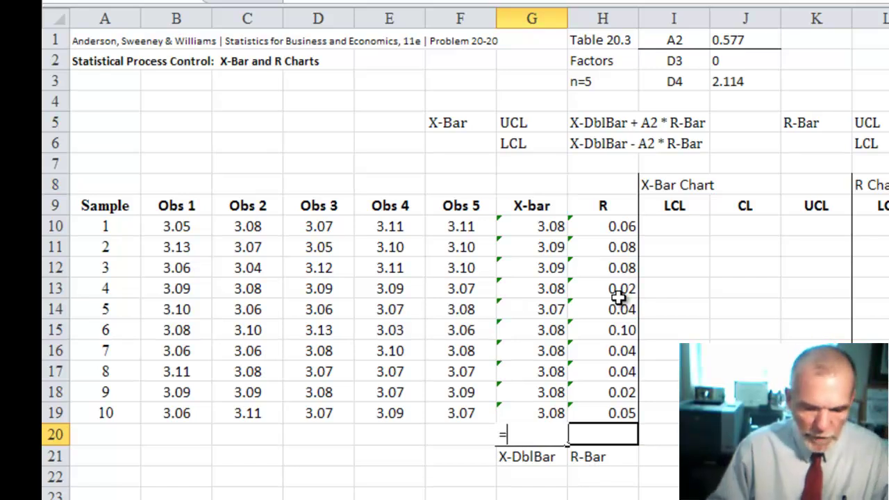
pyautogui.write('average(')
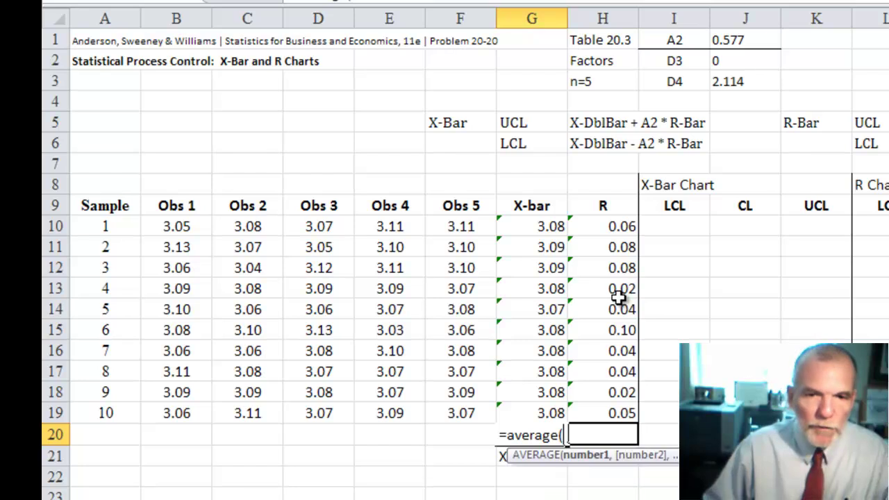
pyautogui.moveTo(523, 232); pyautogui.dragTo(526, 403)
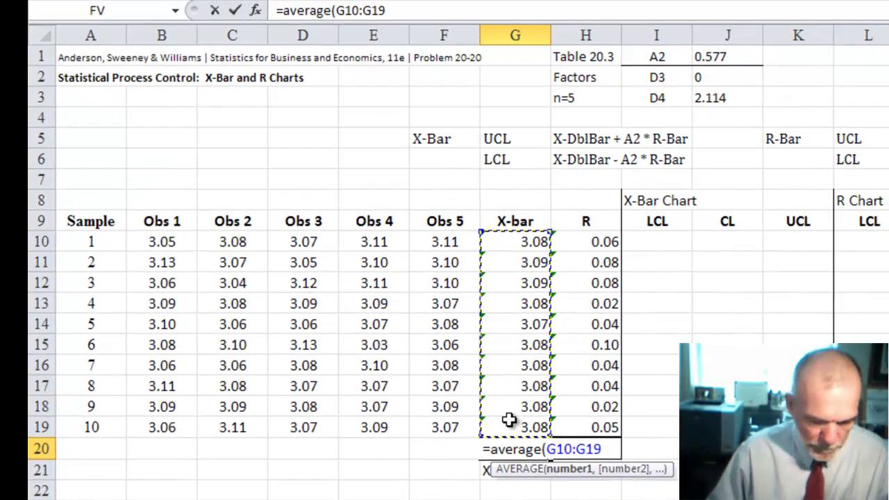
pyautogui.write(')')
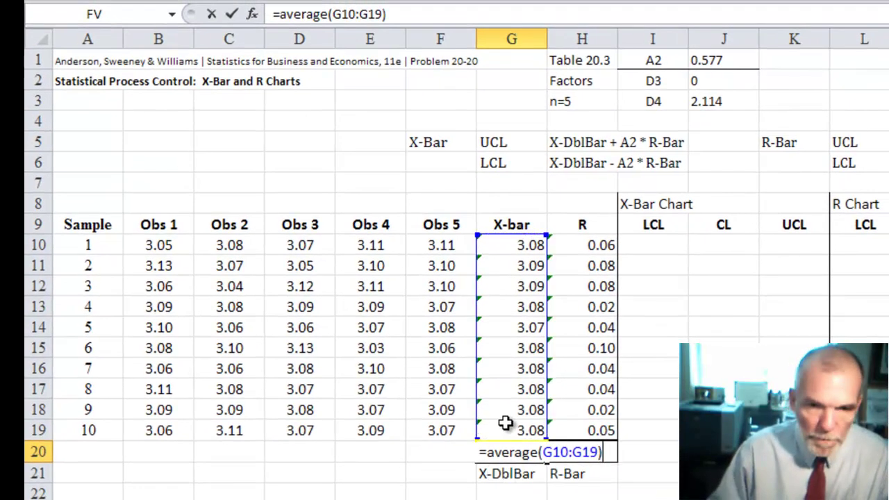
pyautogui.press('Return')
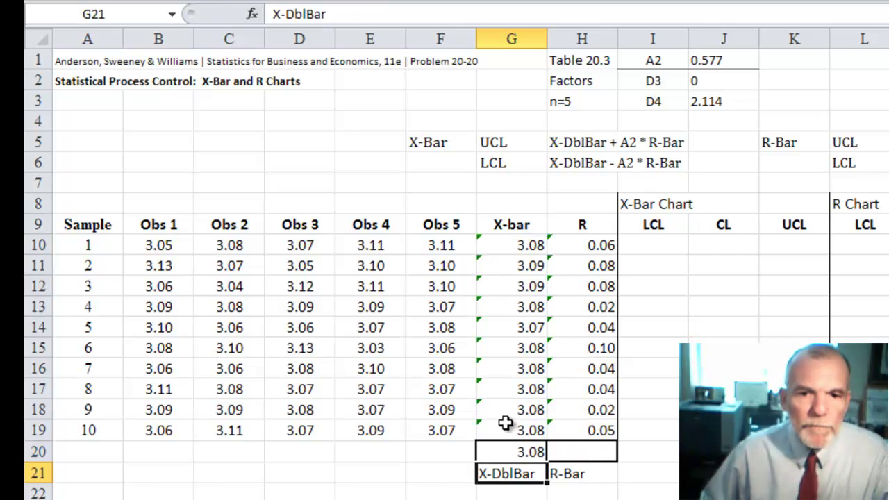
# Step: Copy the average across to H20 so R-Bar shows =AVERAGE(H10:H19), 0.05
pyautogui.click(526, 452)
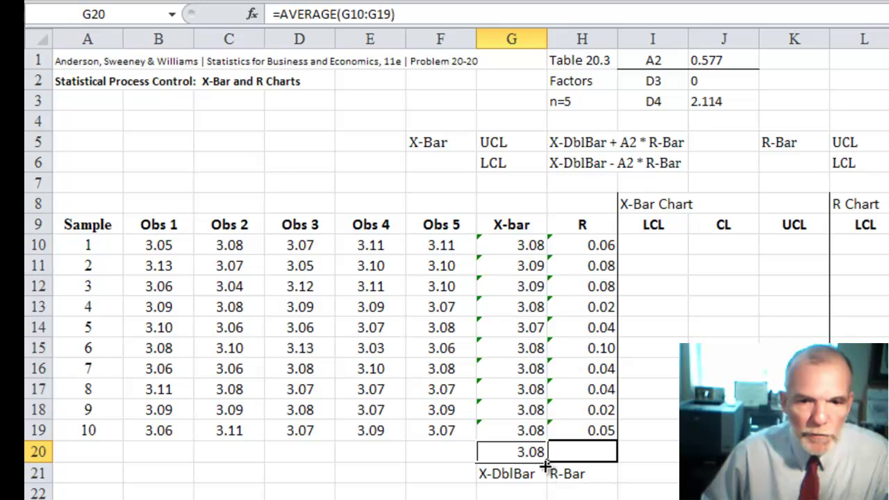
pyautogui.moveTo(547, 464); pyautogui.dragTo(610, 455)
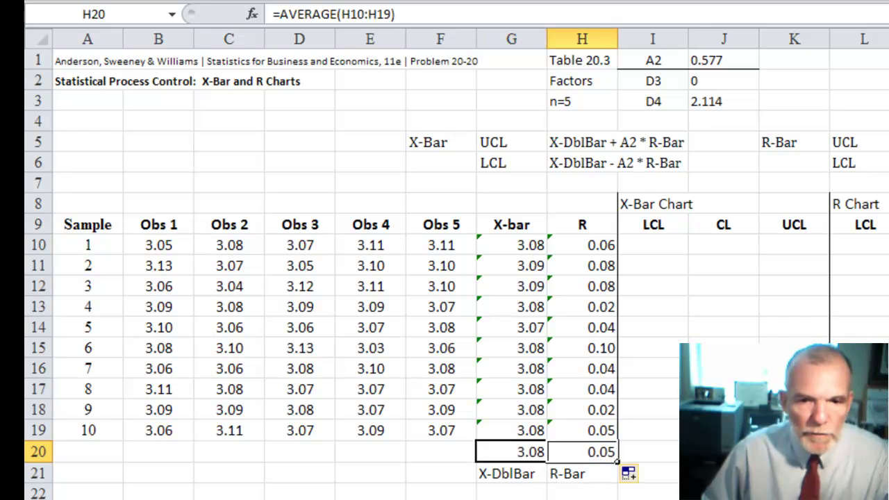
pyautogui.press('F2')
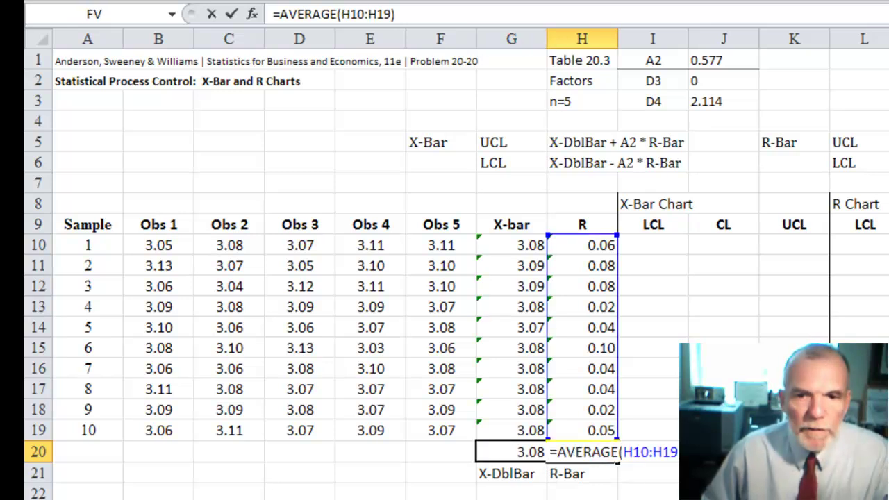
pyautogui.press('Return')
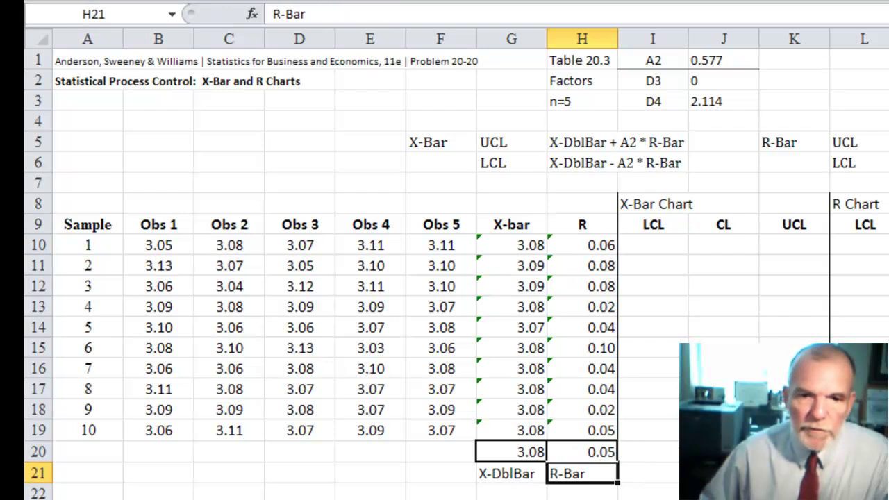
pyautogui.press('Down')
pyautogui.press('Down')
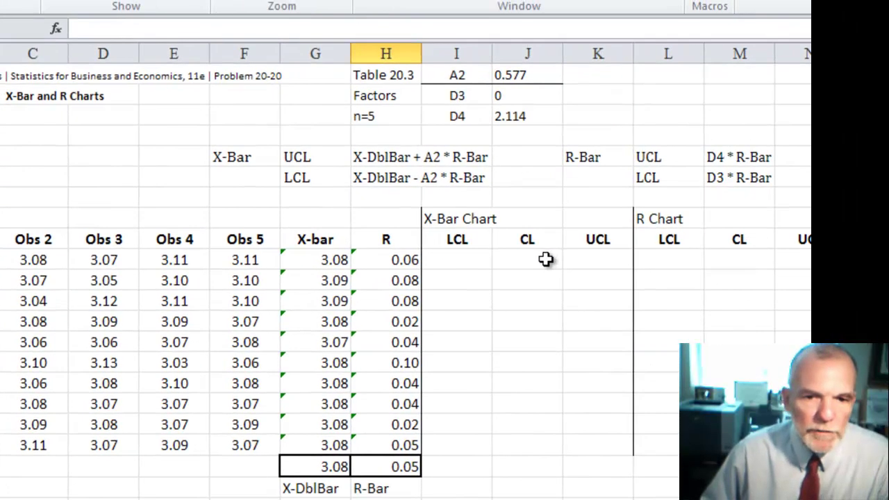
# Step: Enter =$G$20 in J10 and fill it down to J19, showing 3.08
pyautogui.click(546, 259)
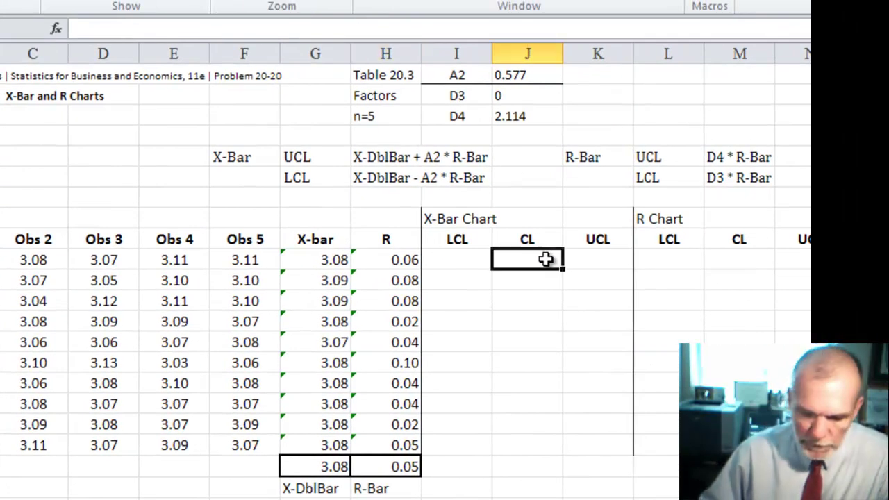
pyautogui.write('=')
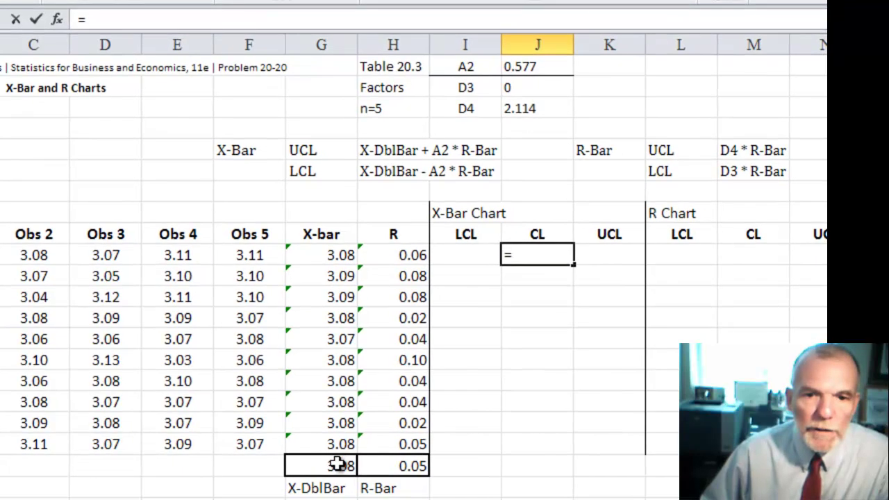
pyautogui.click(337, 465)
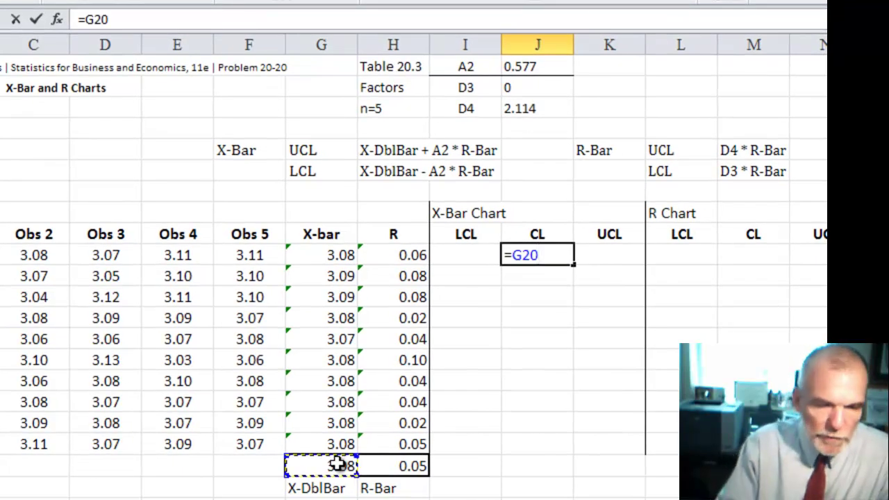
pyautogui.press('F4')
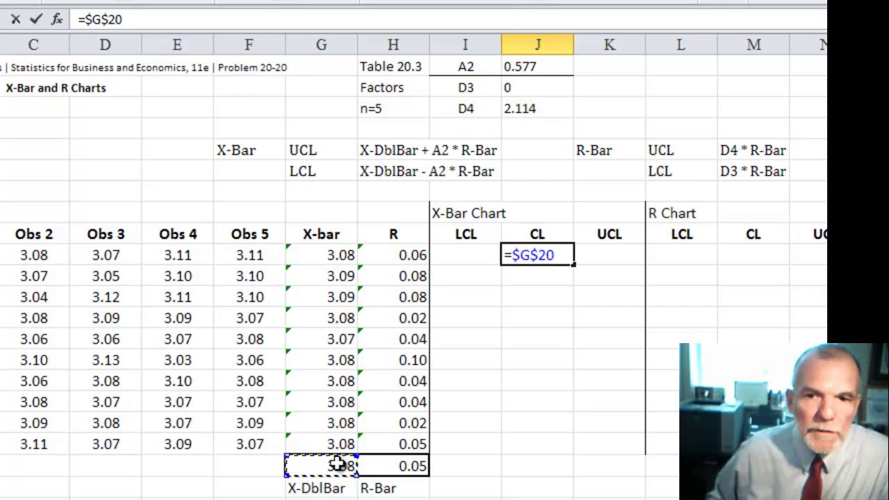
pyautogui.press('Return')
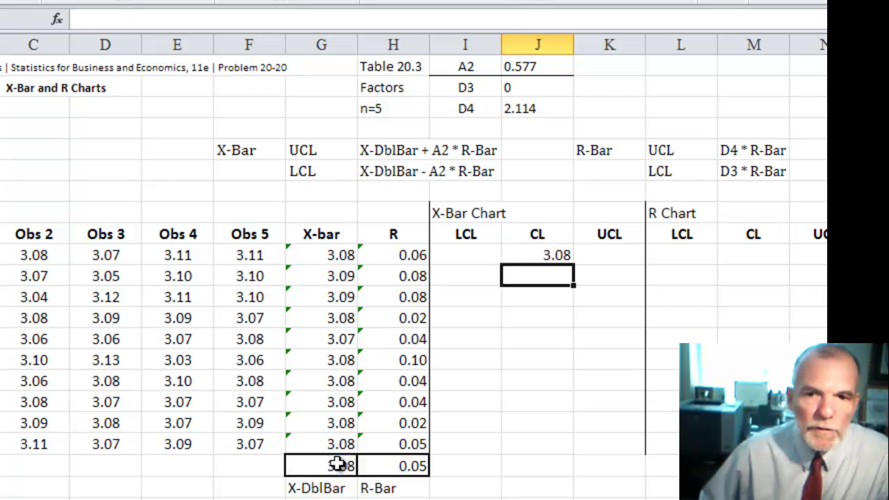
pyautogui.click(556, 254)
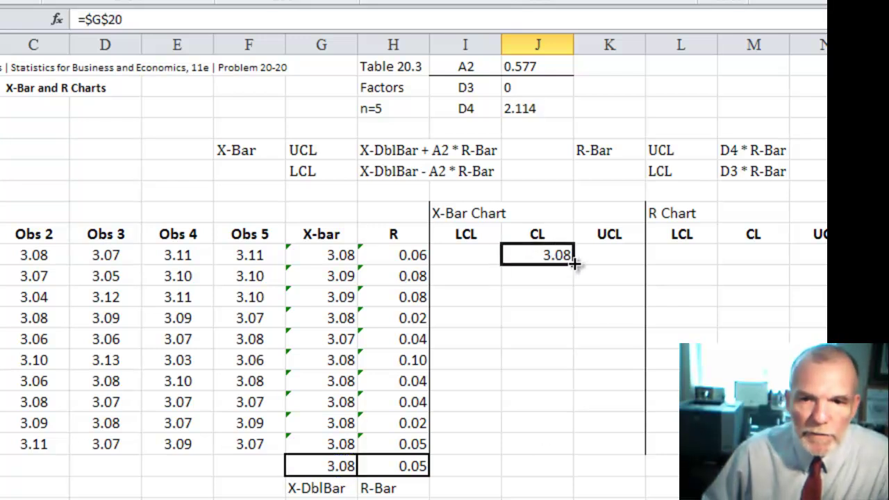
pyautogui.moveTo(574, 264); pyautogui.dragTo(564, 449)
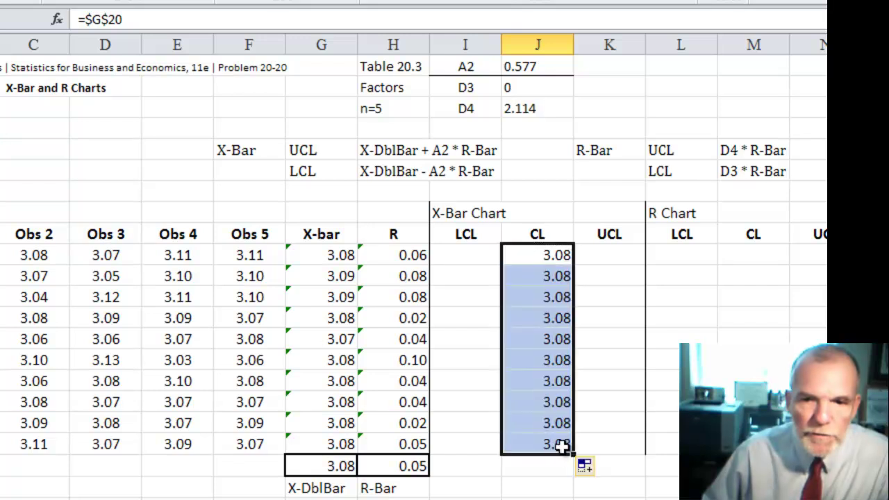
# Step: Enter =$H$20 in M10 and fill it down column M, showing 0.05
pyautogui.click(763, 258)
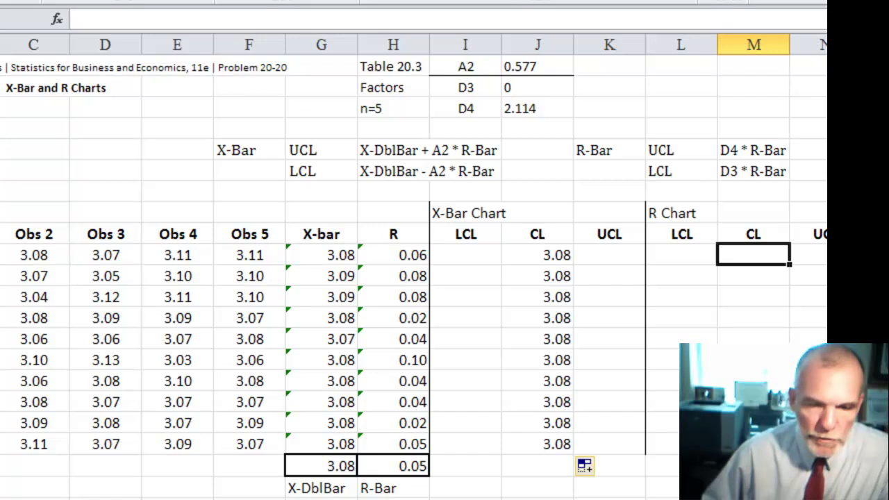
pyautogui.write('=')
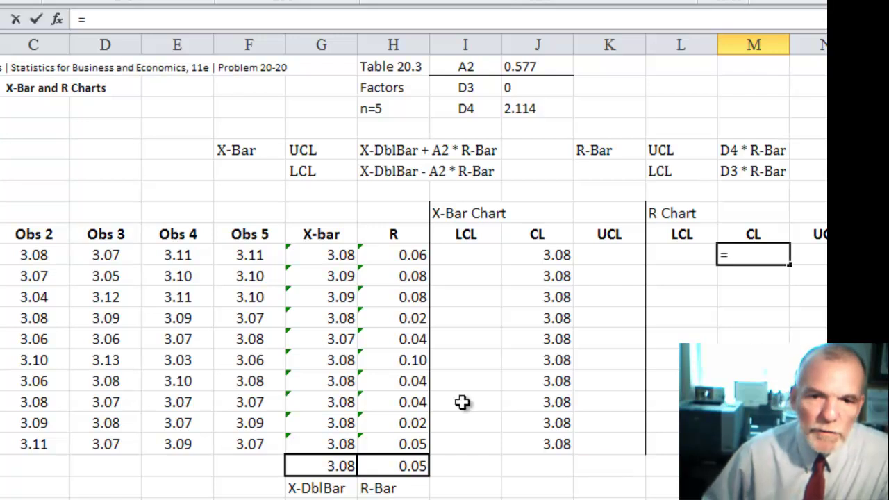
pyautogui.click(394, 463)
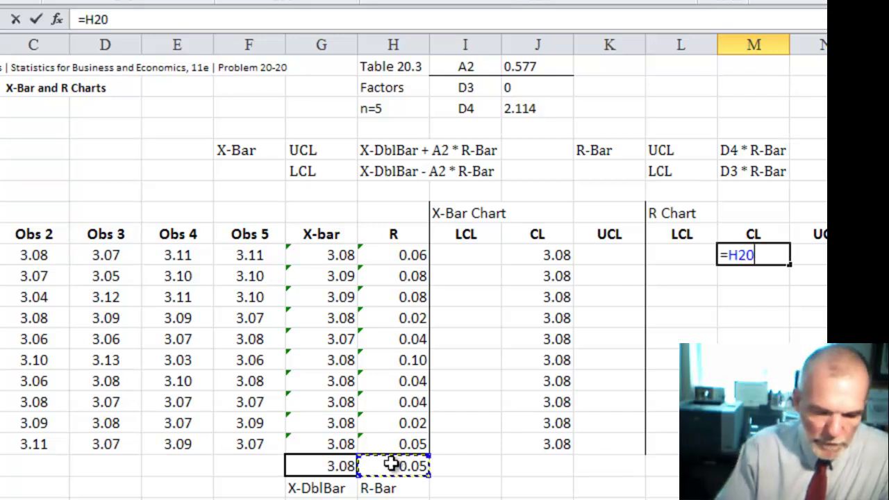
pyautogui.press('F5')
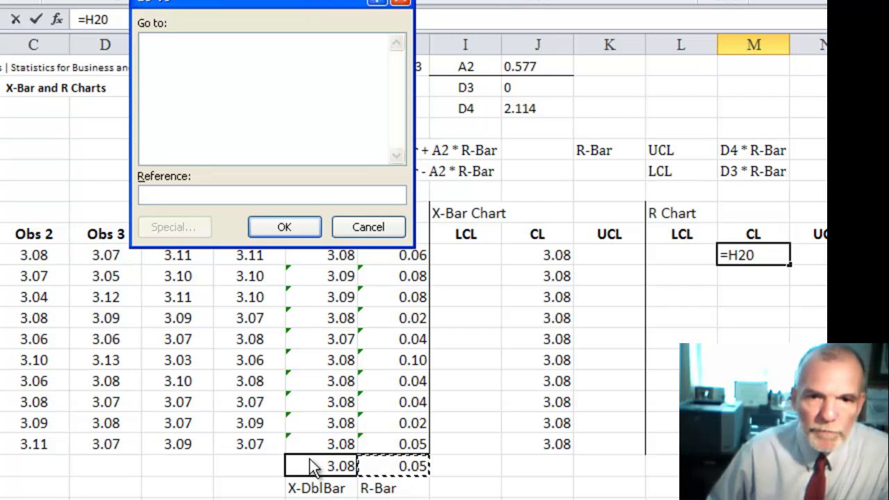
pyautogui.click(366, 226)
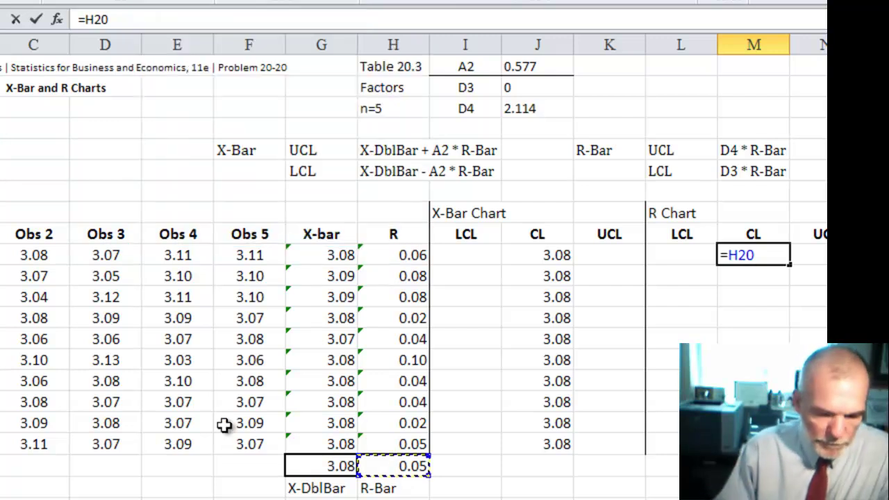
pyautogui.press('F4')
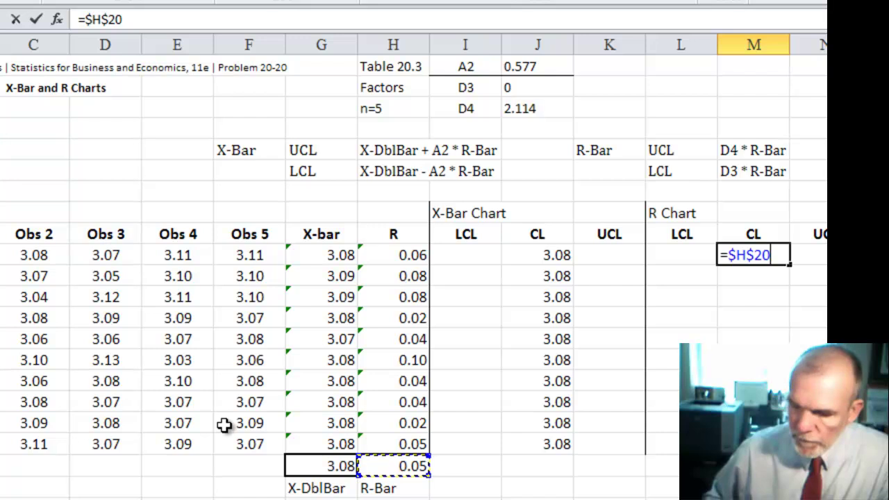
pyautogui.press('Return')
pyautogui.click(761, 256)
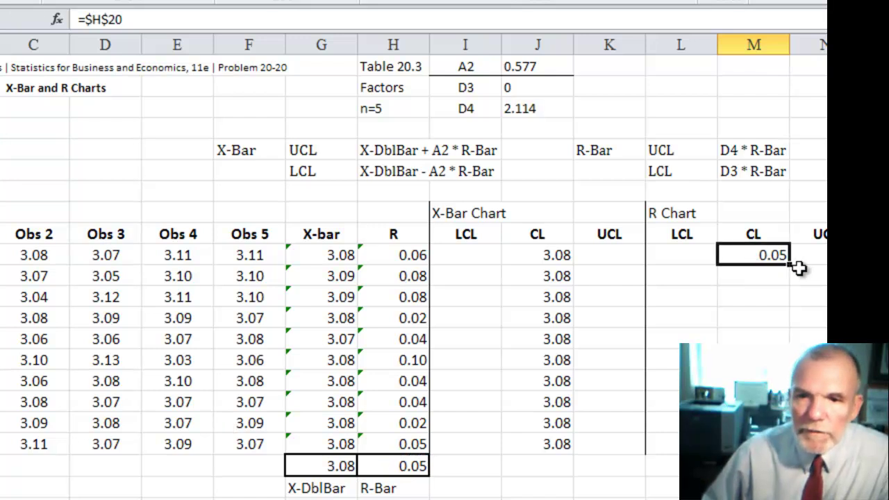
pyautogui.moveTo(793, 264); pyautogui.dragTo(789, 351)
pyautogui.click(513, 467)
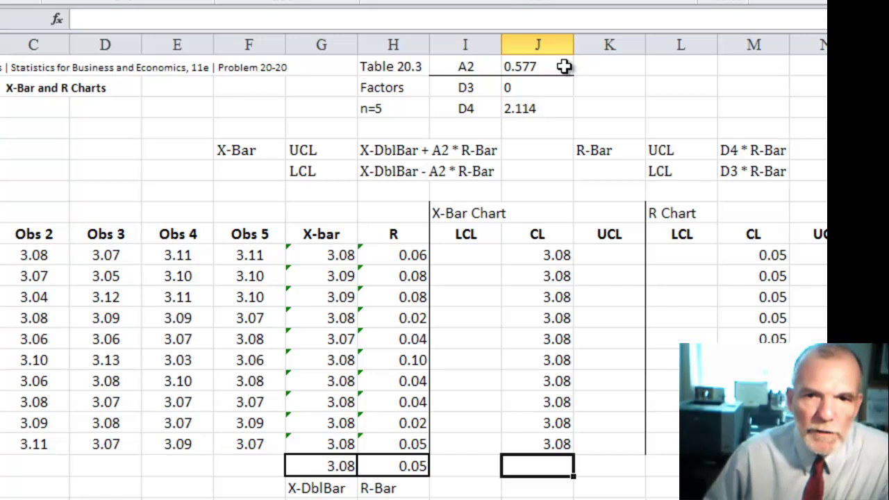
pyautogui.click(490, 255)
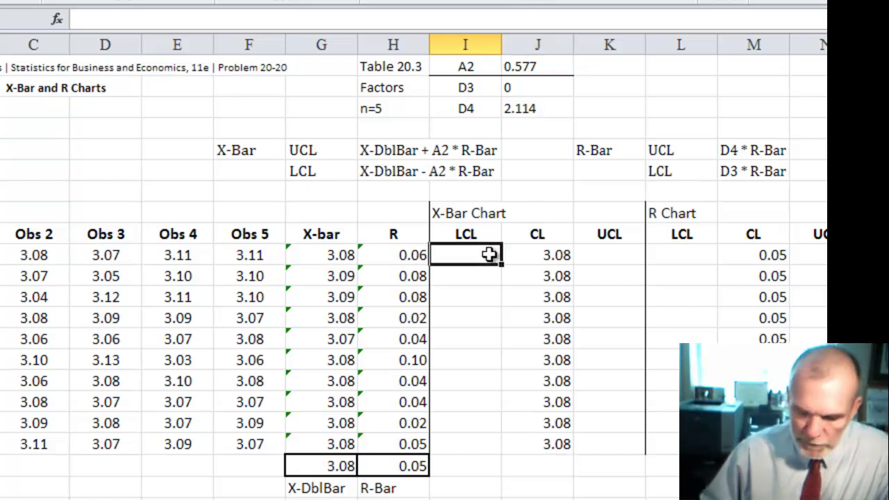
# Step: Enter the LCL formula =$G$20-$J$1*$H$20 in I10
pyautogui.write('=')
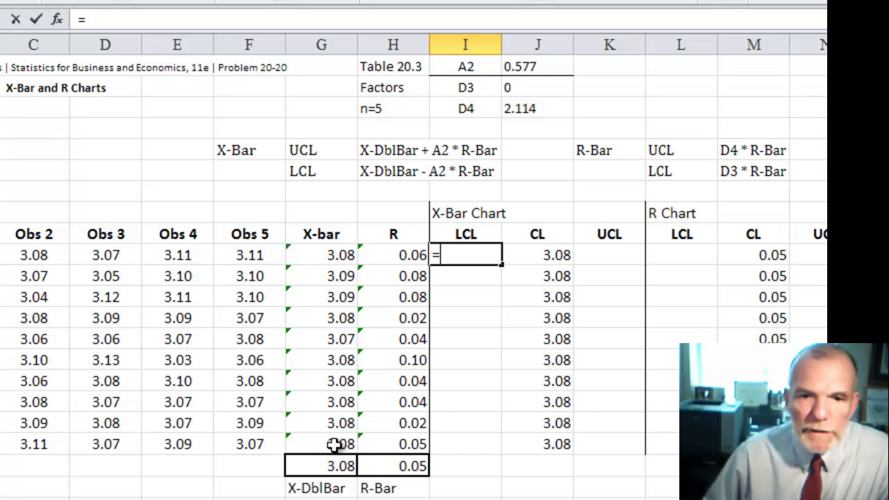
pyautogui.click(328, 467)
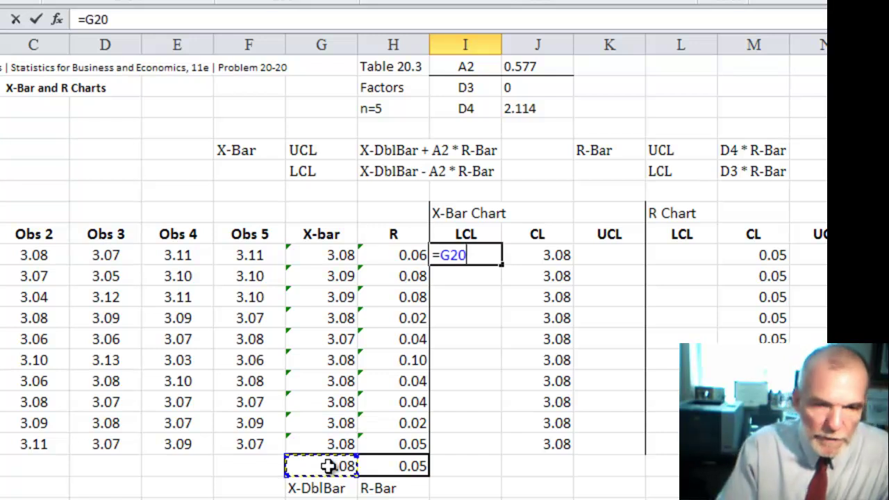
pyautogui.press('F4')
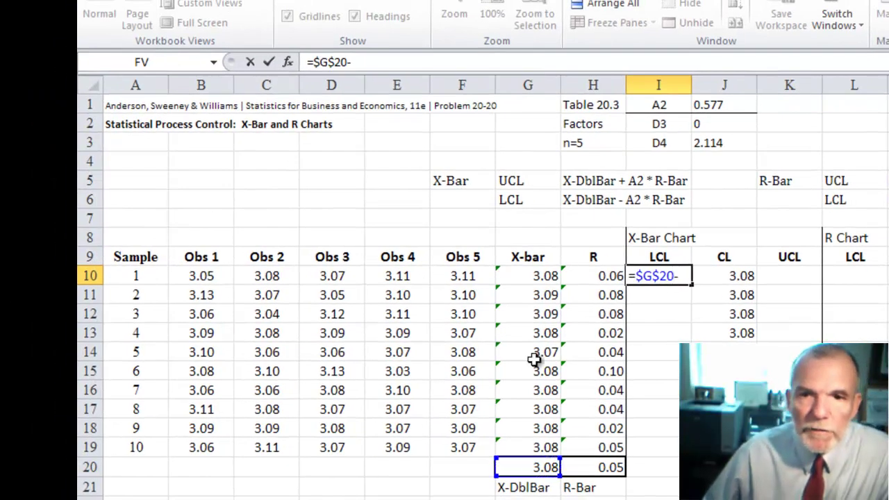
pyautogui.click(717, 105)
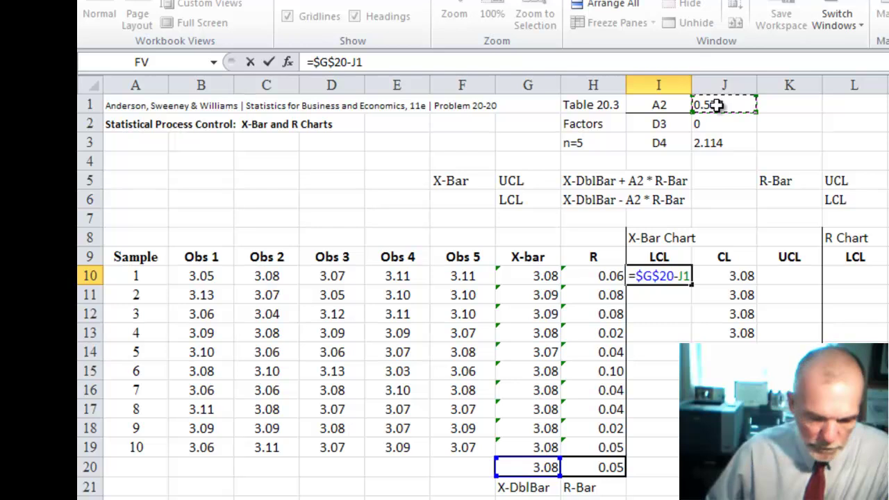
pyautogui.press('F4')
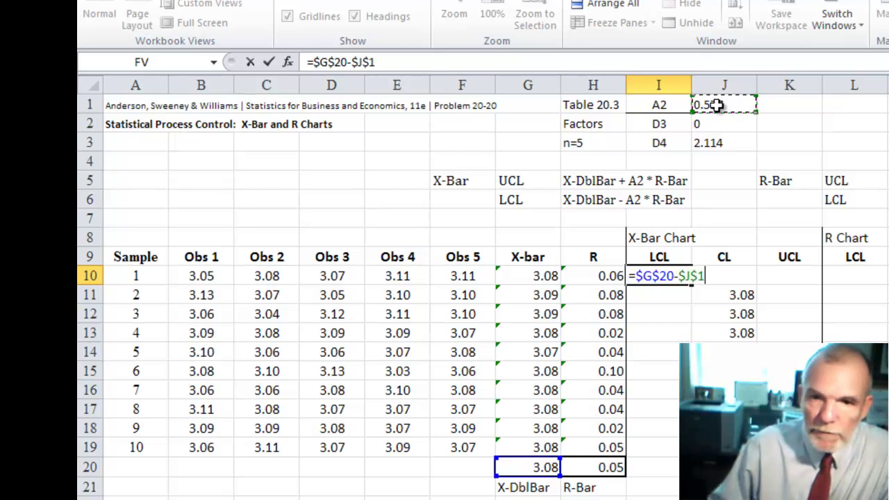
pyautogui.write('*')
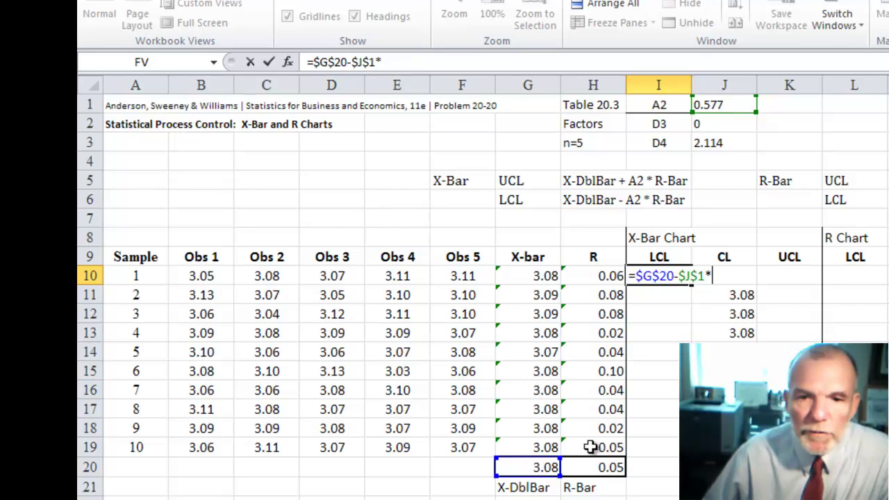
pyautogui.click(591, 469)
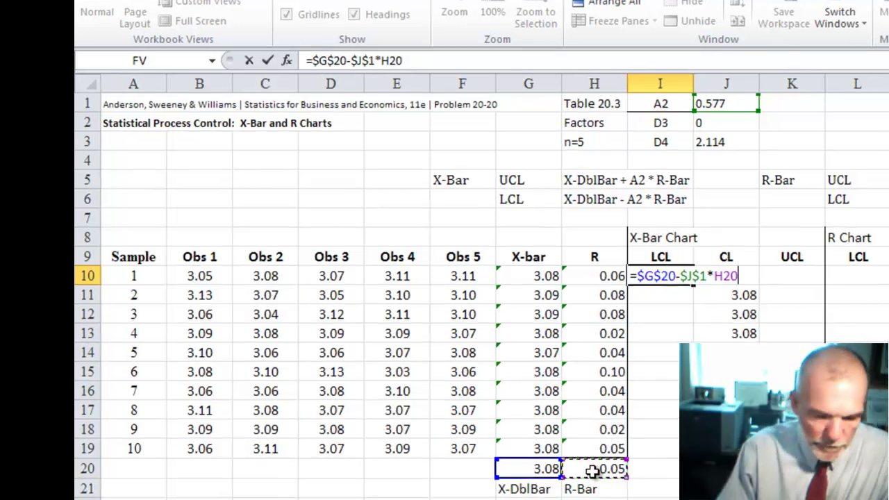
pyautogui.press('F4')
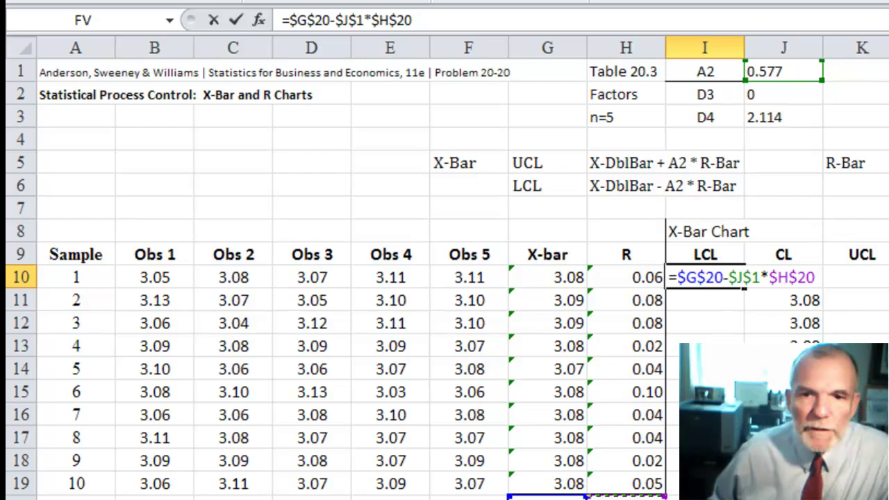
pyautogui.press('Return')
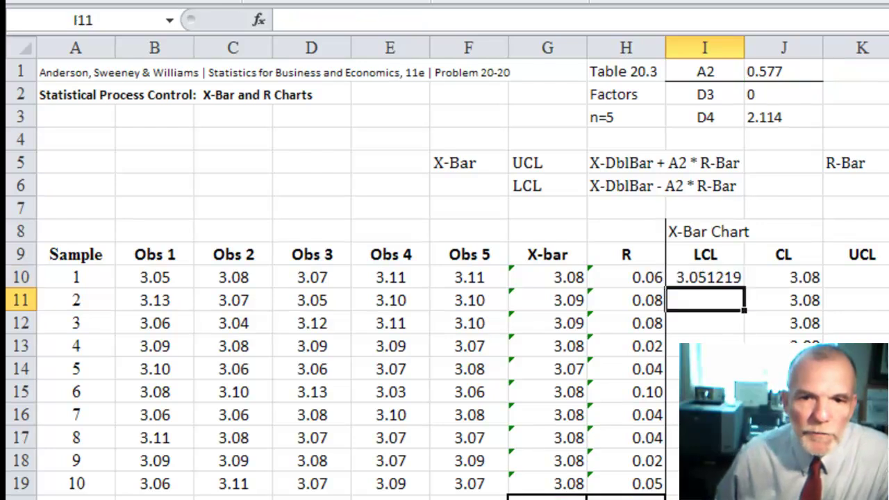
# Step: Fill the LCL formula down to I19 and round the display to two decimals (3.05)
pyautogui.click(709, 278)
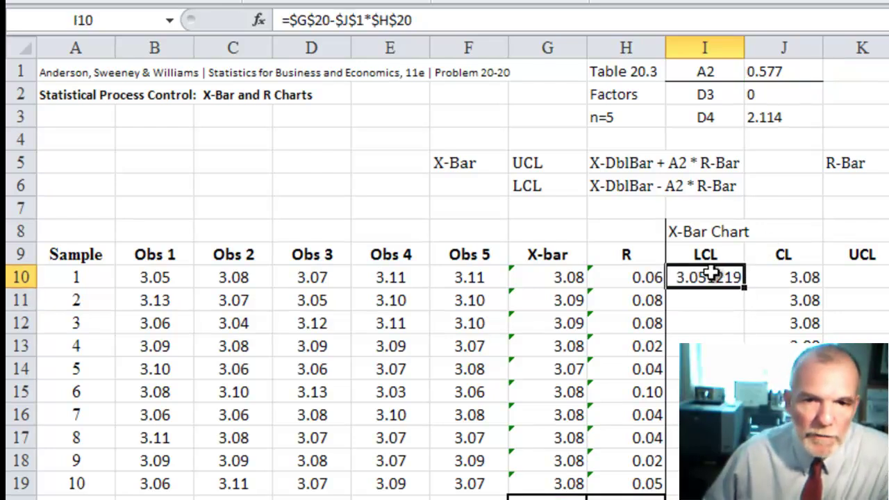
pyautogui.moveTo(743, 287); pyautogui.dragTo(744, 490)
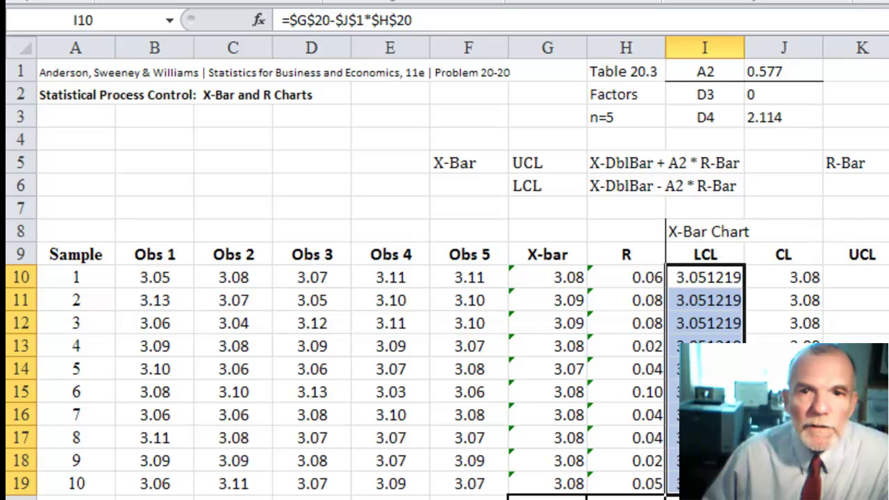
pyautogui.hotkey('alt', 'h', '0')
pyautogui.hotkey('alt', 'h', '9')
pyautogui.hotkey('alt', 'h', '9')
pyautogui.hotkey('alt', 'h', '9')
pyautogui.hotkey('alt', 'h', '9')
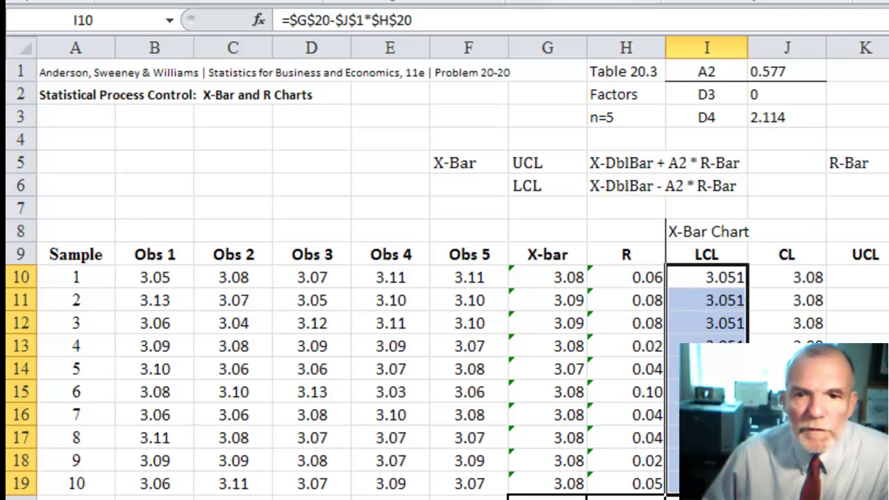
pyautogui.hotkey('alt', 'h', '9')
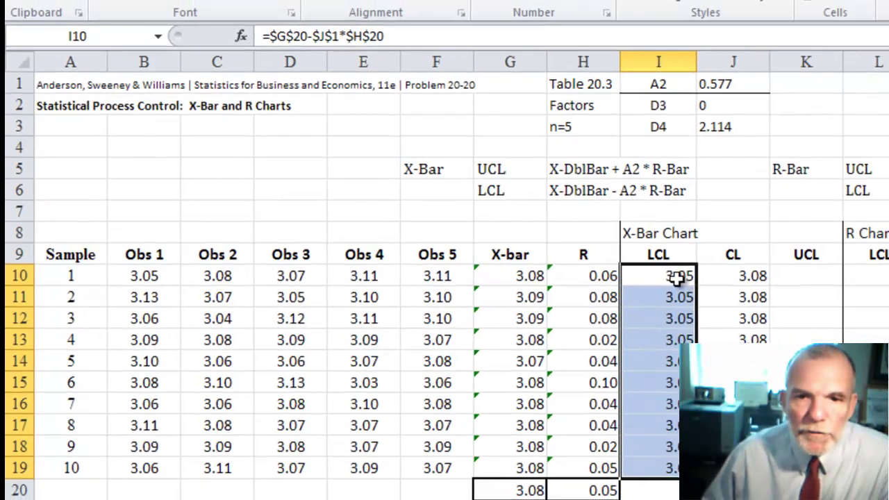
# Step: Copy the LCL formula to K10, change it to =$G$20+$J$1*$H$20, and fill down to K19
pyautogui.click(726, 277)
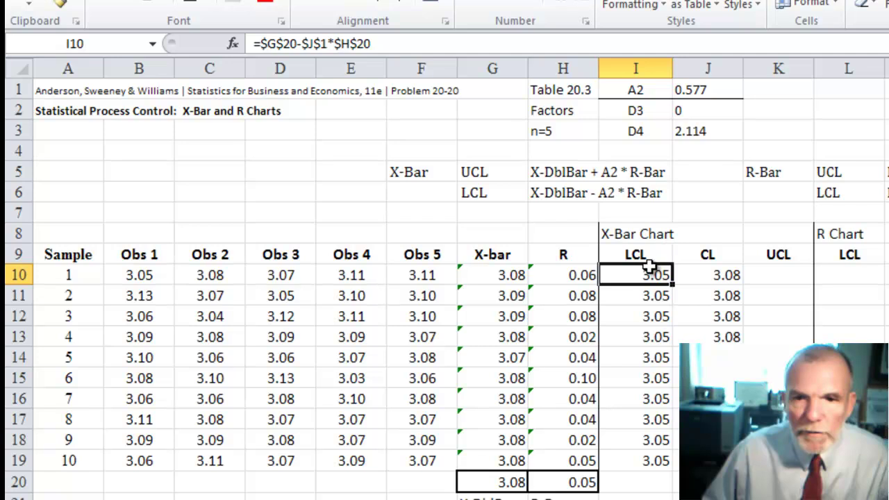
pyautogui.moveTo(655, 270); pyautogui.dragTo(792, 270)
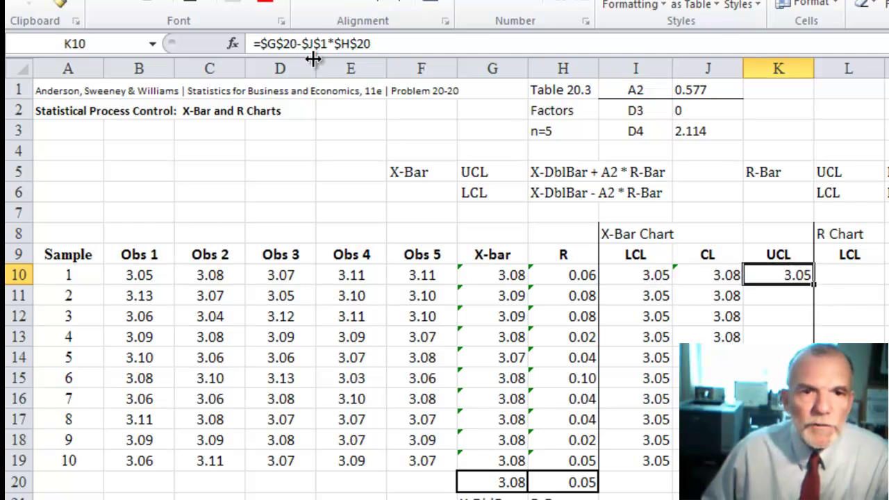
pyautogui.click(295, 43)
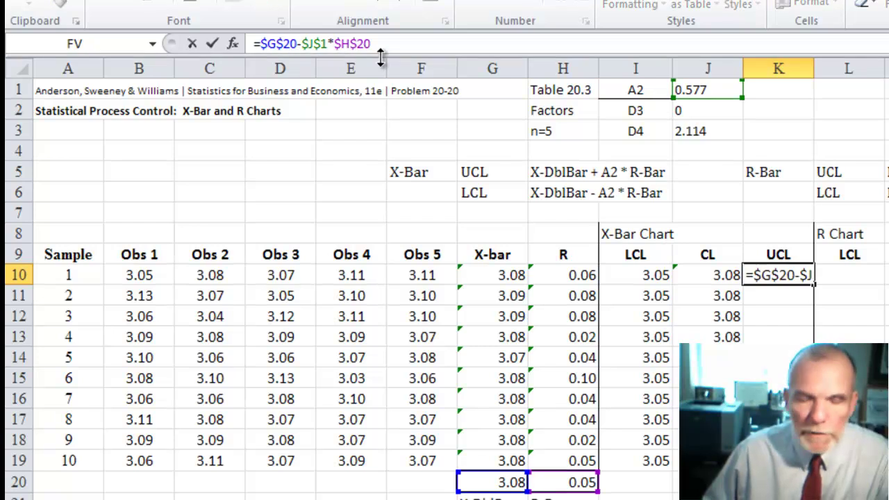
pyautogui.press('BackSpace')
pyautogui.write('+')
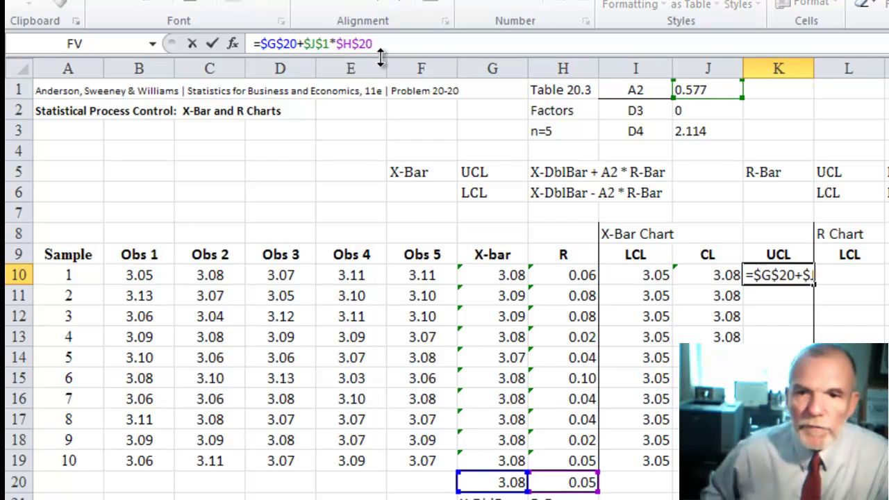
pyautogui.press('Return')
pyautogui.click(776, 277)
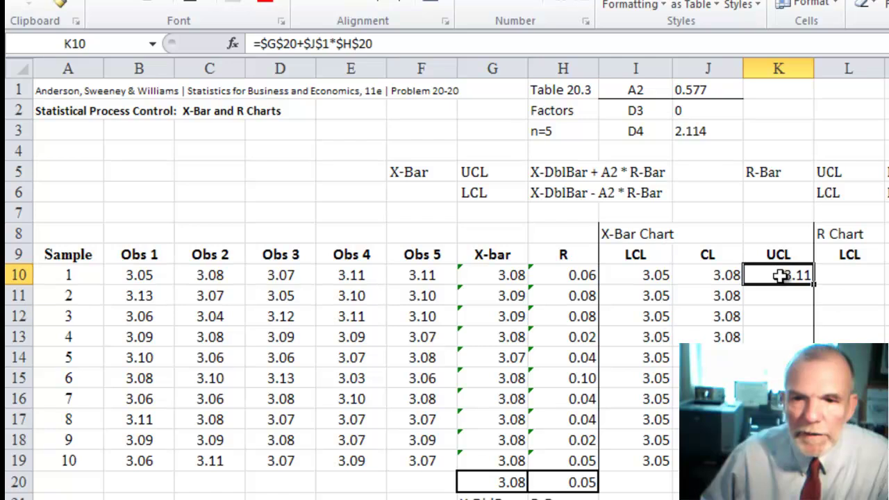
pyautogui.moveTo(813, 283); pyautogui.dragTo(799, 470)
pyautogui.click(778, 497)
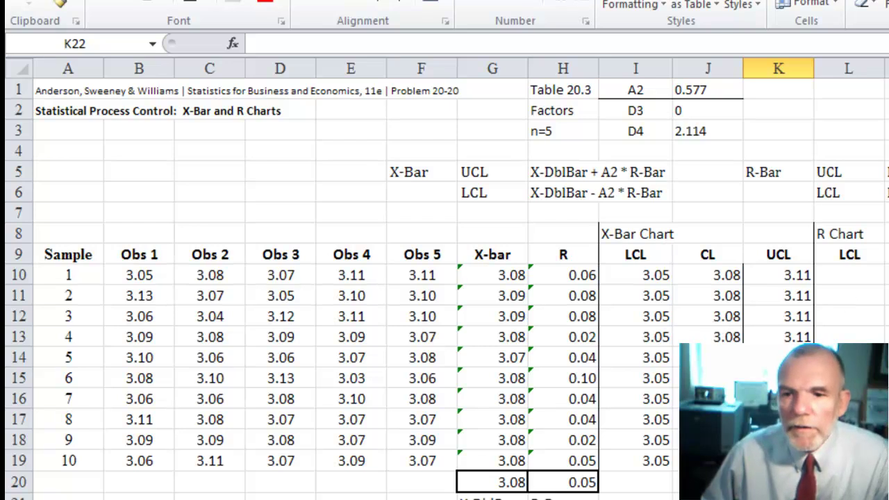
# Step: Enter =$J$2*$H$20 in L10 and fill it down to L19, giving 0
pyautogui.hscroll(1, 444, 278)
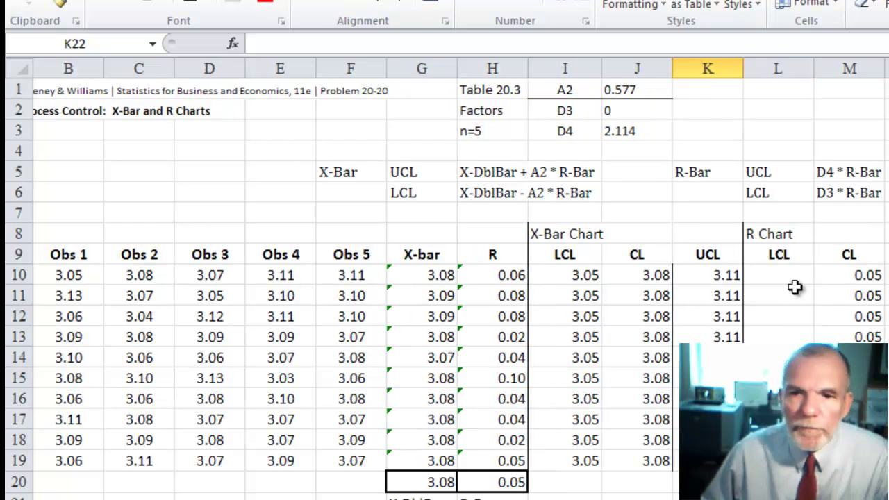
pyautogui.click(777, 275)
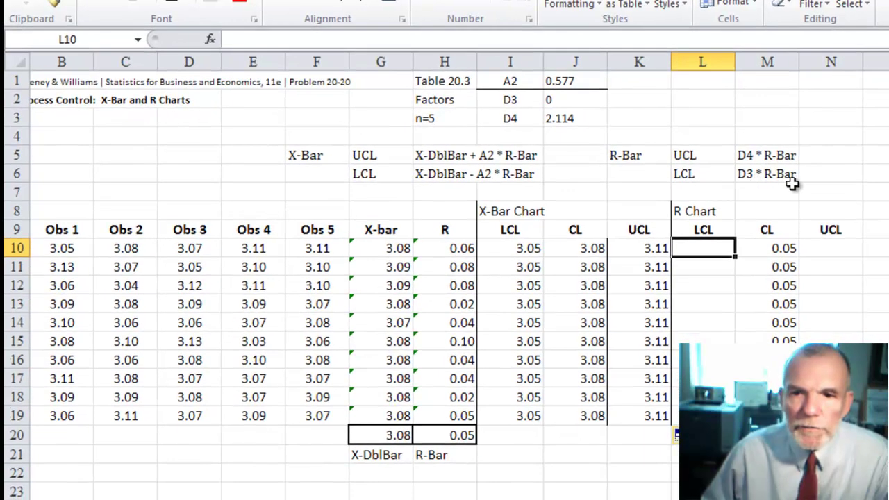
pyautogui.write('=')
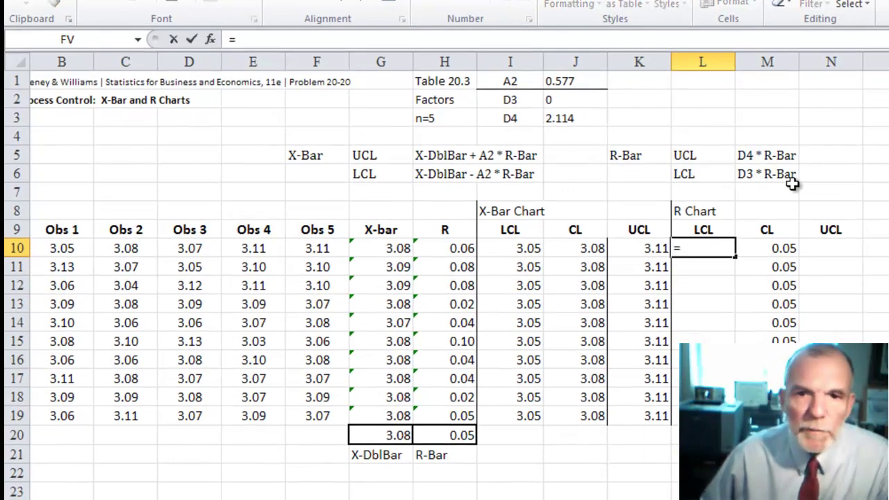
pyautogui.click(551, 101)
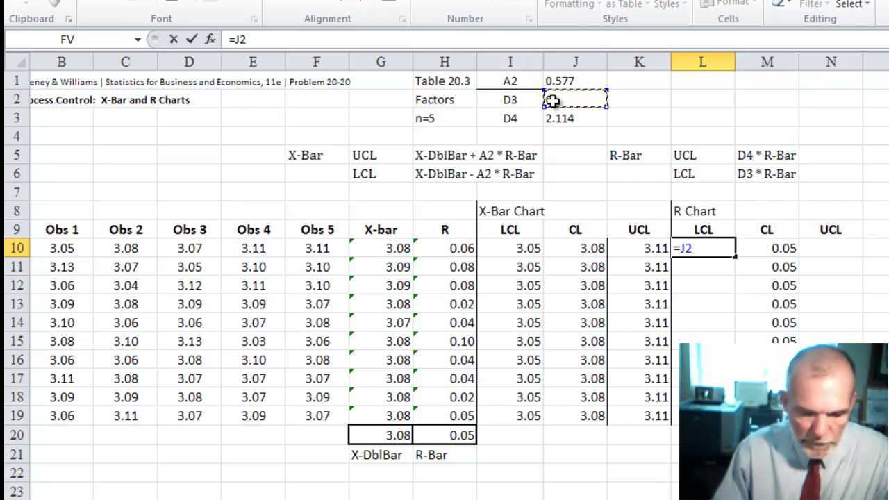
pyautogui.press('F4')
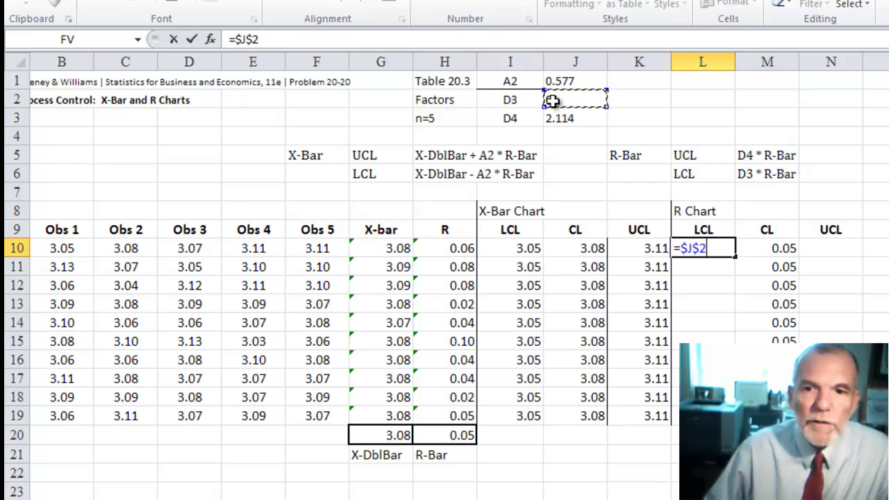
pyautogui.write('*')
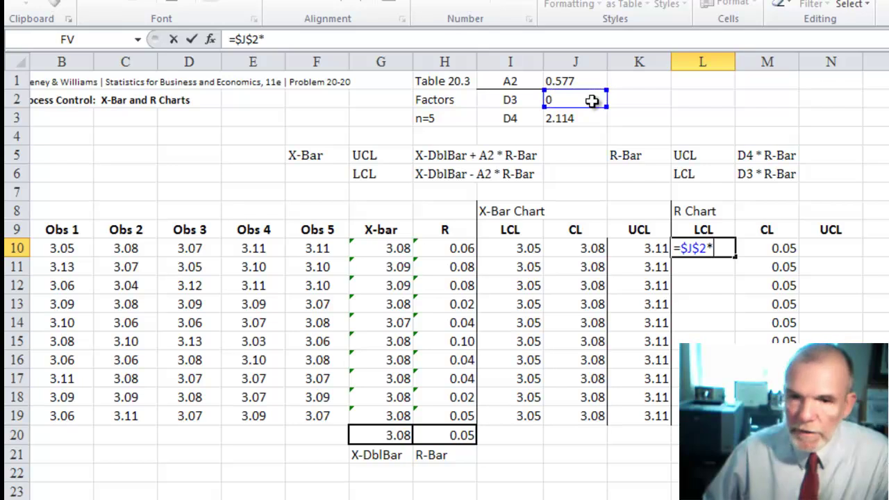
pyautogui.click(455, 435)
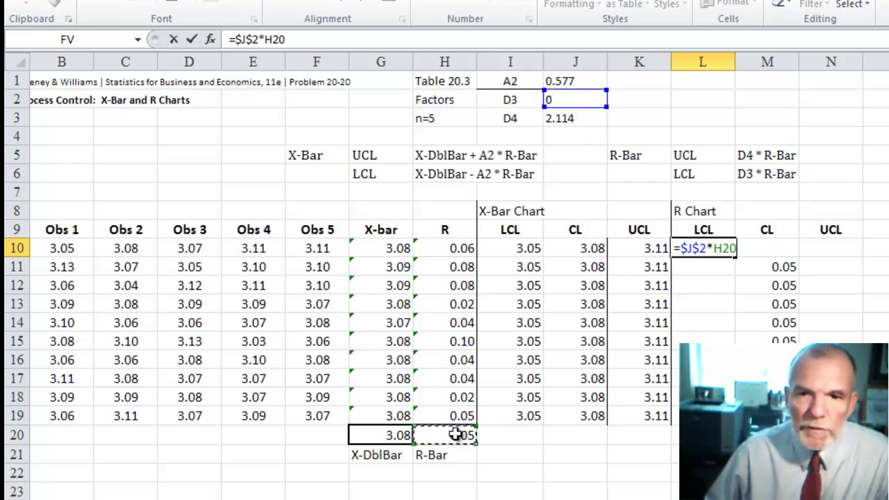
pyautogui.press('F4')
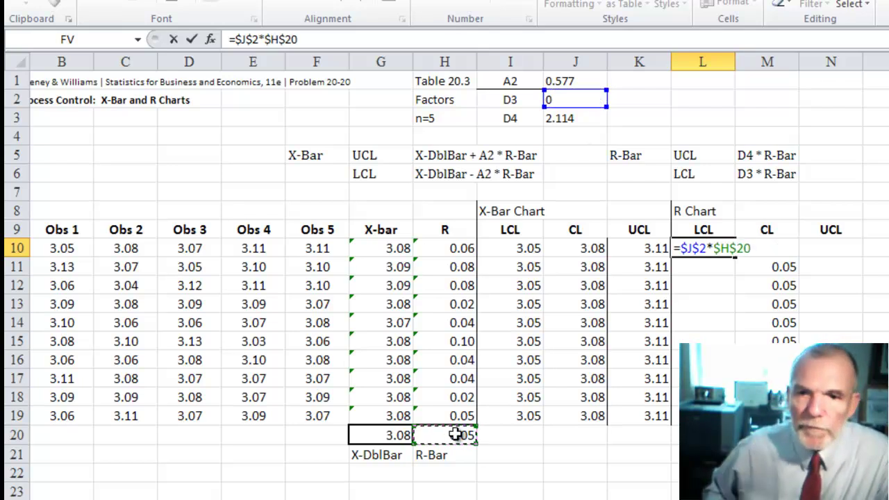
pyautogui.press('Return')
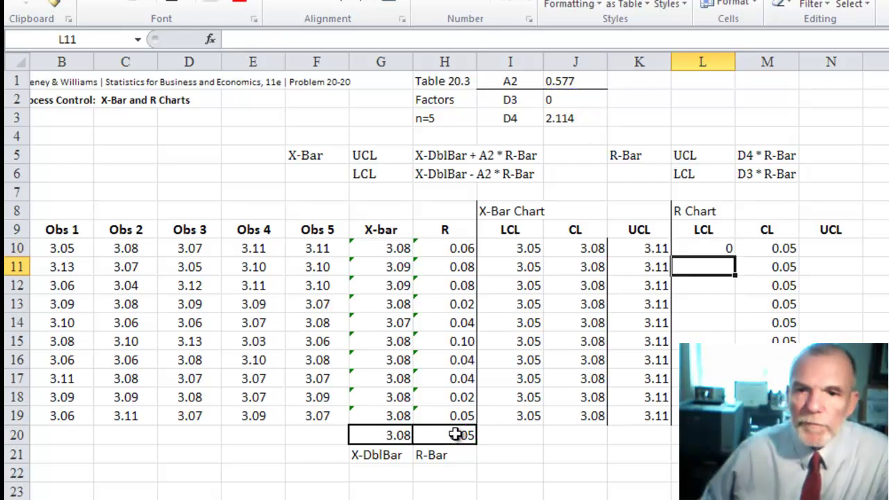
pyautogui.click(706, 245)
pyautogui.moveTo(734, 257); pyautogui.dragTo(735, 420)
pyautogui.click(704, 454)
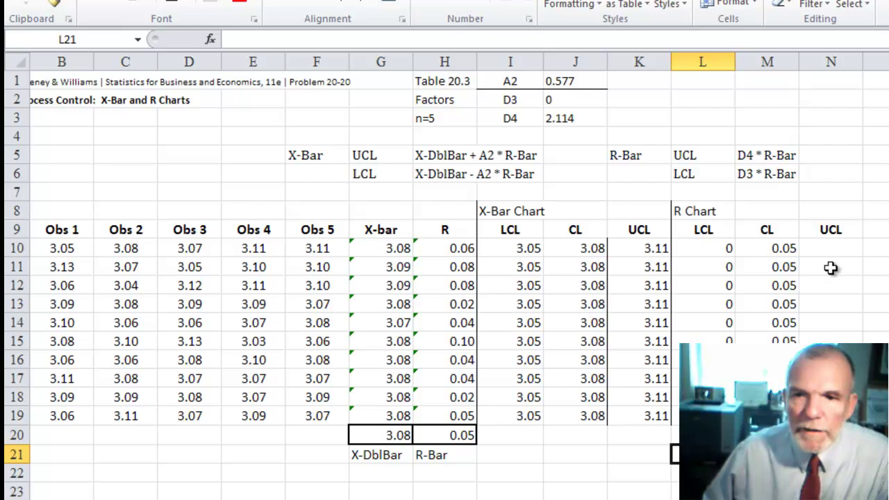
# Step: Enter the R chart UCL formula =$J$3*$H$20 in N10
pyautogui.click(832, 250)
pyautogui.write('=')
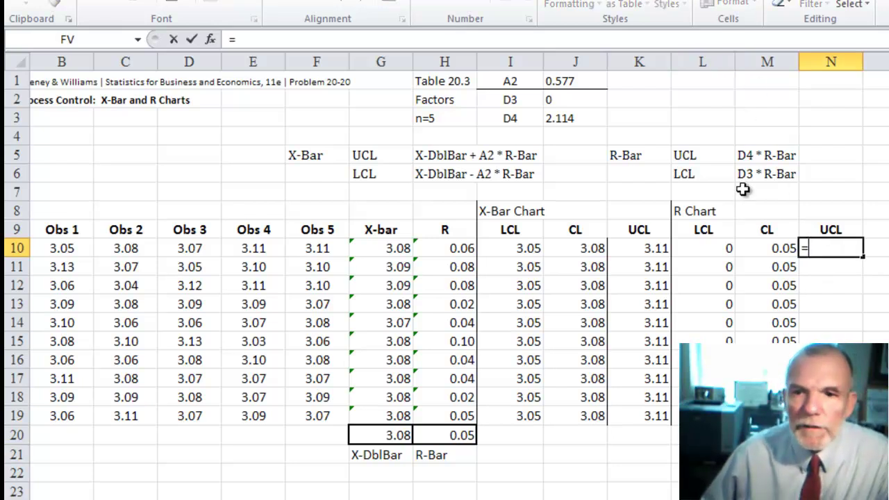
pyautogui.click(560, 119)
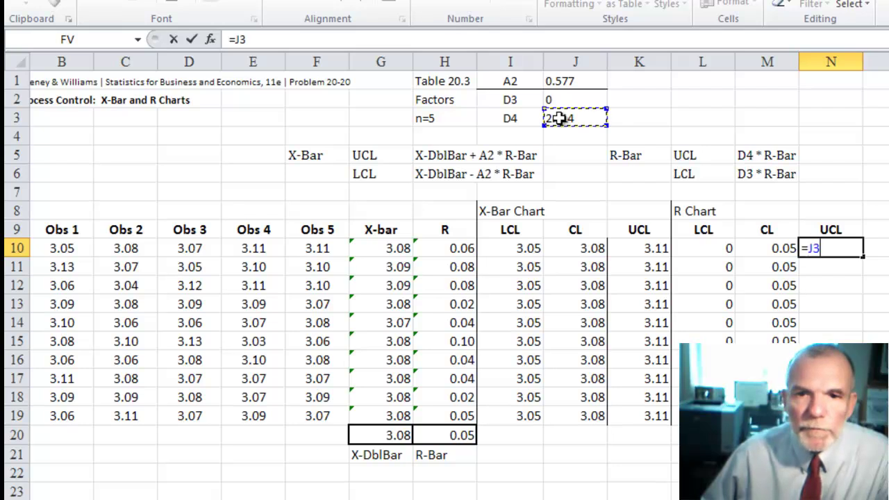
pyautogui.press('F4')
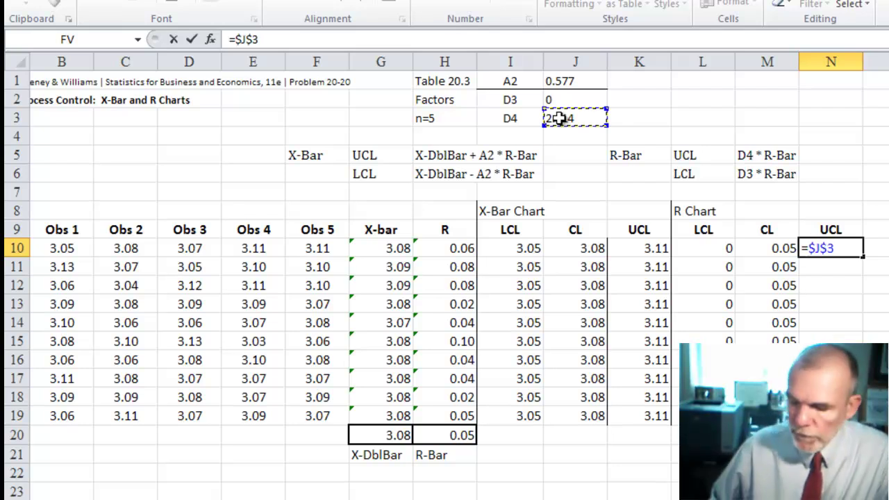
pyautogui.write('*')
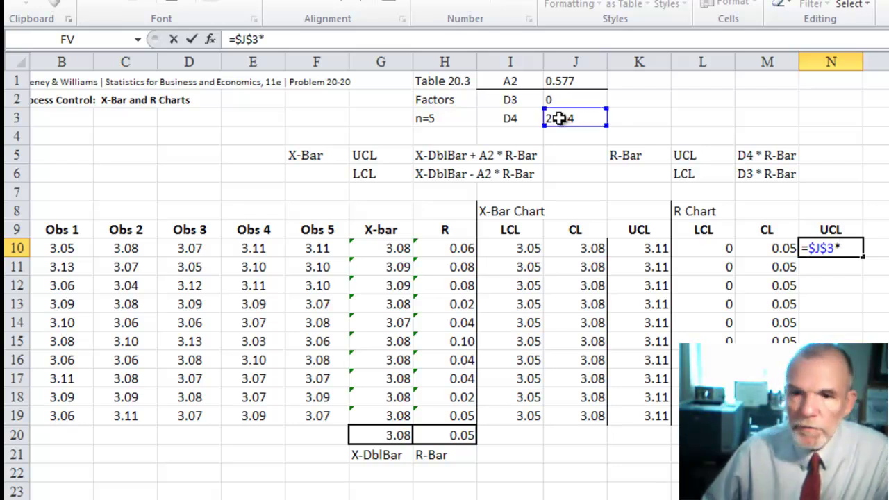
pyautogui.click(452, 436)
pyautogui.press('F4')
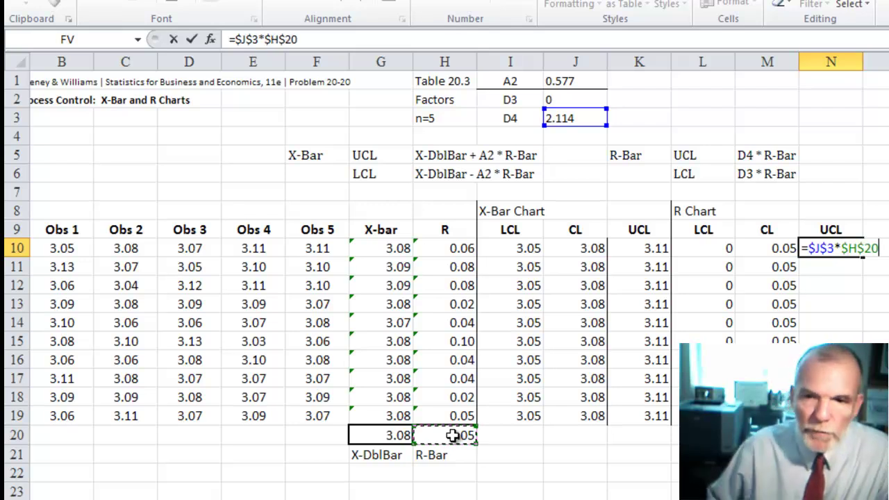
pyautogui.press('Return')
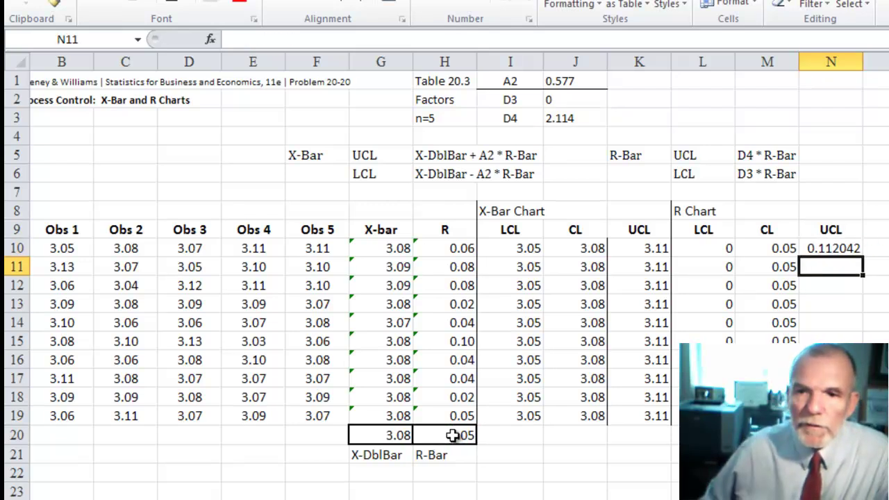
# Step: Fill the UCL formula down to N19 and round the display to 0.11
pyautogui.click(840, 249)
pyautogui.moveTo(863, 257); pyautogui.dragTo(864, 416)
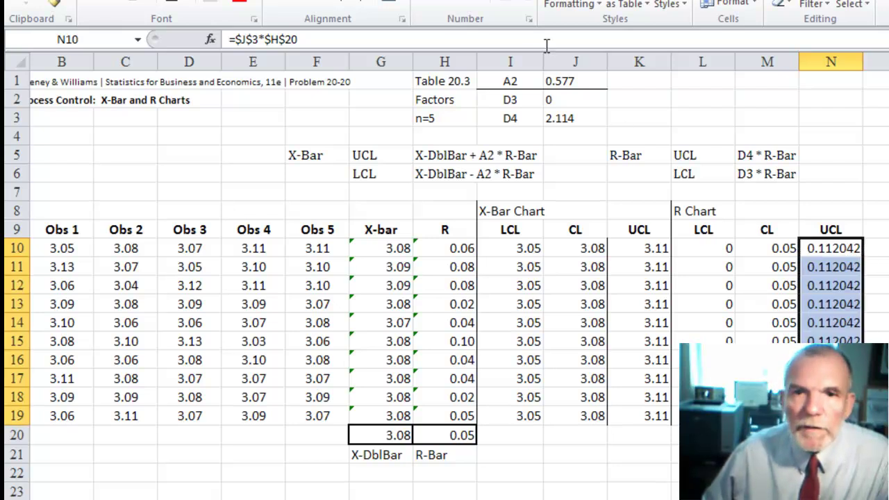
pyautogui.click(526, 4)
pyautogui.click(526, 4)
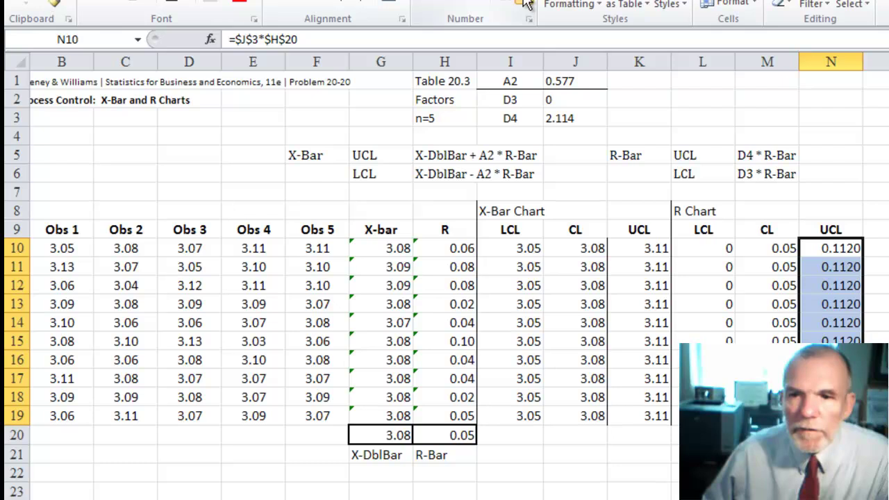
pyautogui.click(526, 4)
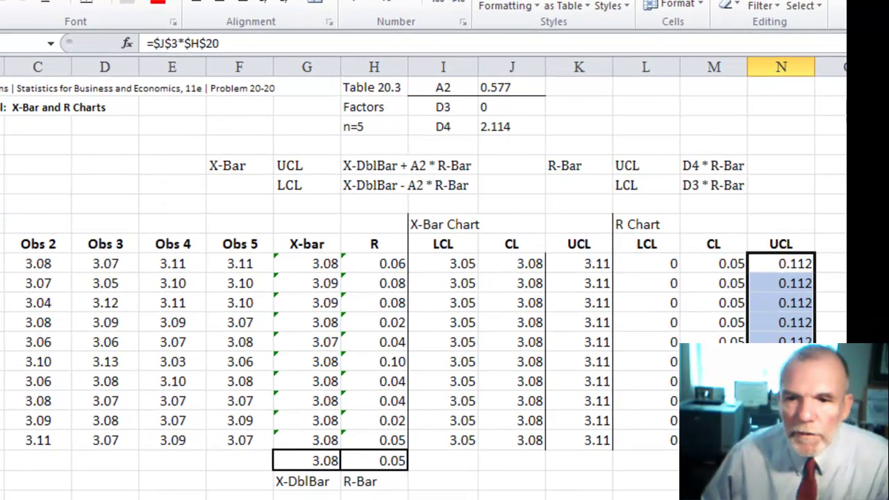
pyautogui.click(460, 3)
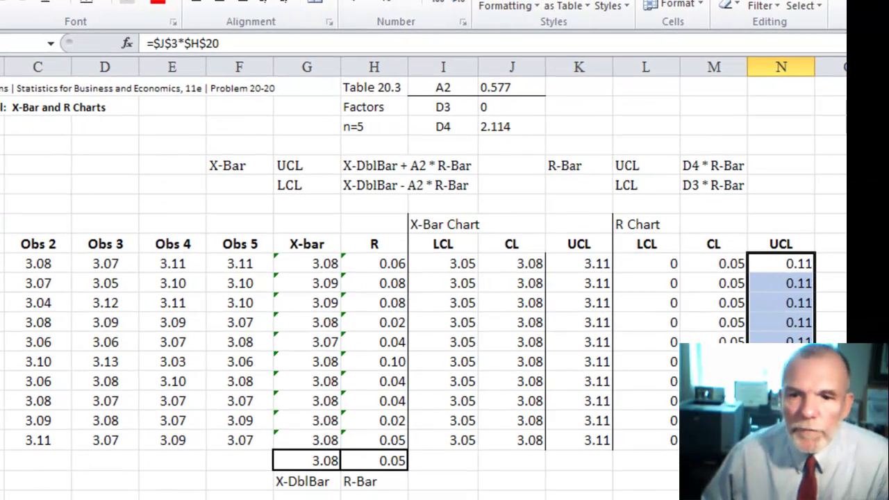
pyautogui.click(646, 495)
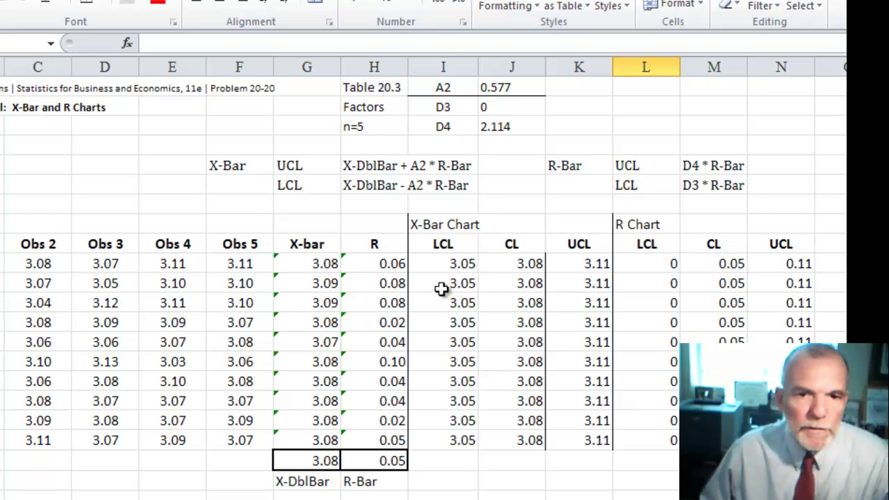
# Step: Select G10:G19 plus I10:K19 and insert a 2-D line chart
pyautogui.moveTo(326, 262); pyautogui.dragTo(318, 431)
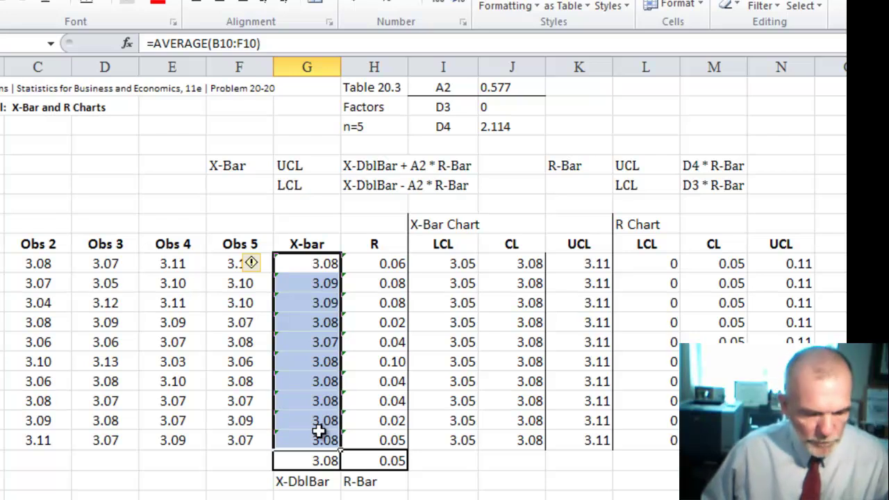
pyautogui.moveTo(455, 263); pyautogui.dragTo(602, 451)
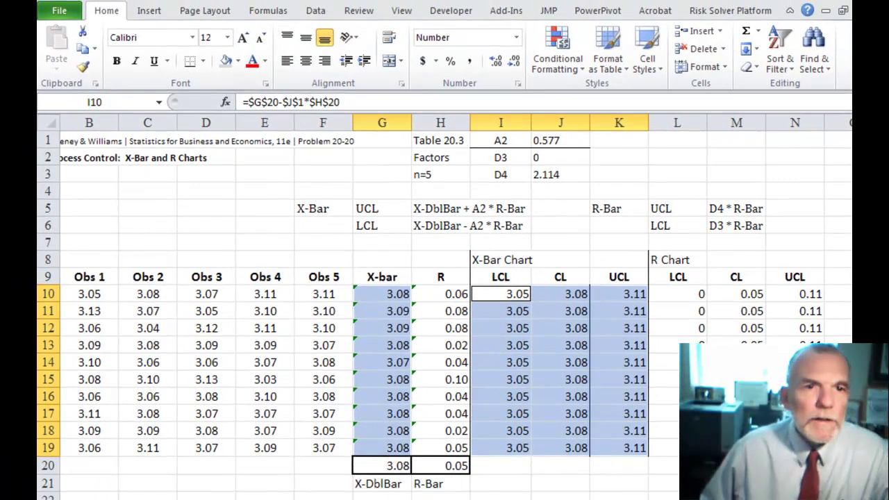
pyautogui.click(149, 10)
pyautogui.click(343, 39)
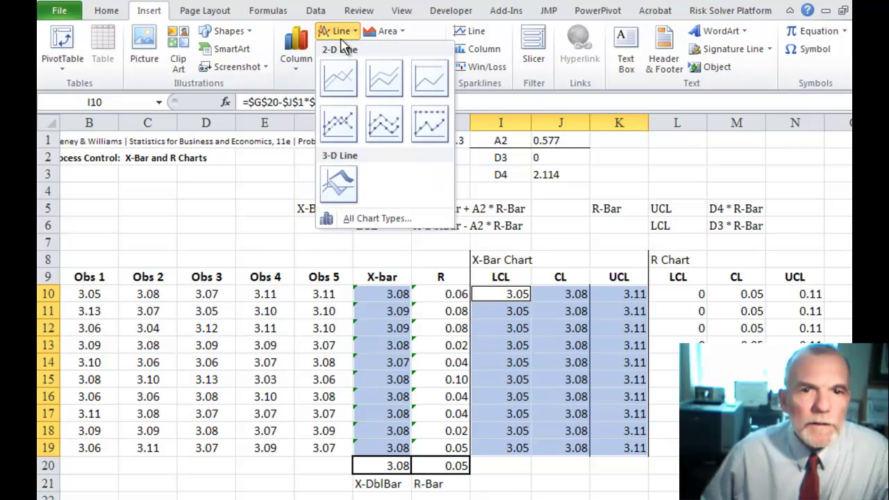
pyautogui.click(341, 76)
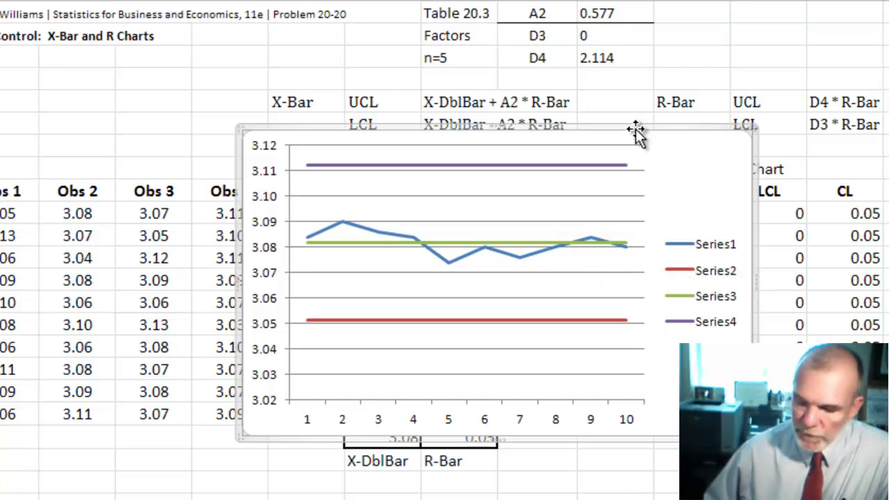
# Step: Remove the X-bar versus LCL, CL and UCL line chart from the worksheet
pyautogui.press('Delete')
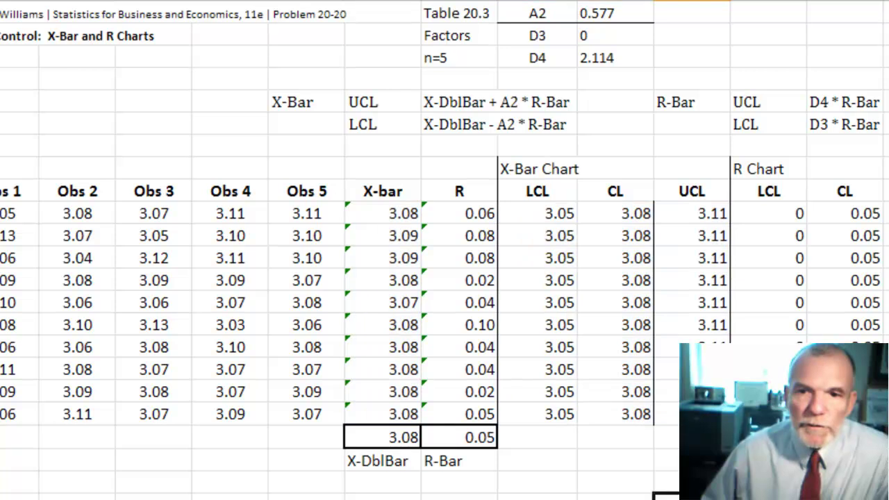